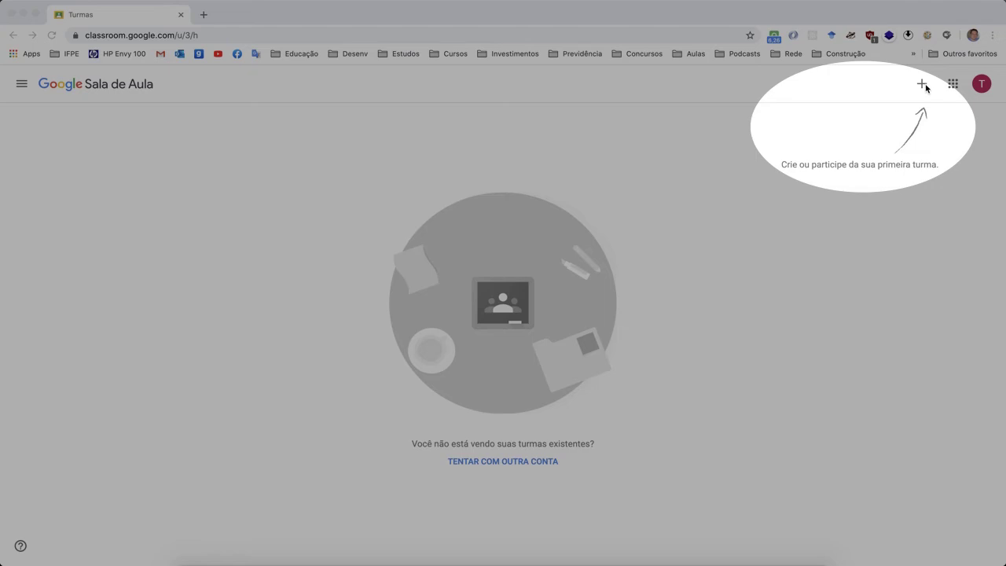
- Join the Minha Turma class by pasting the teacher's class code
click(925, 87)
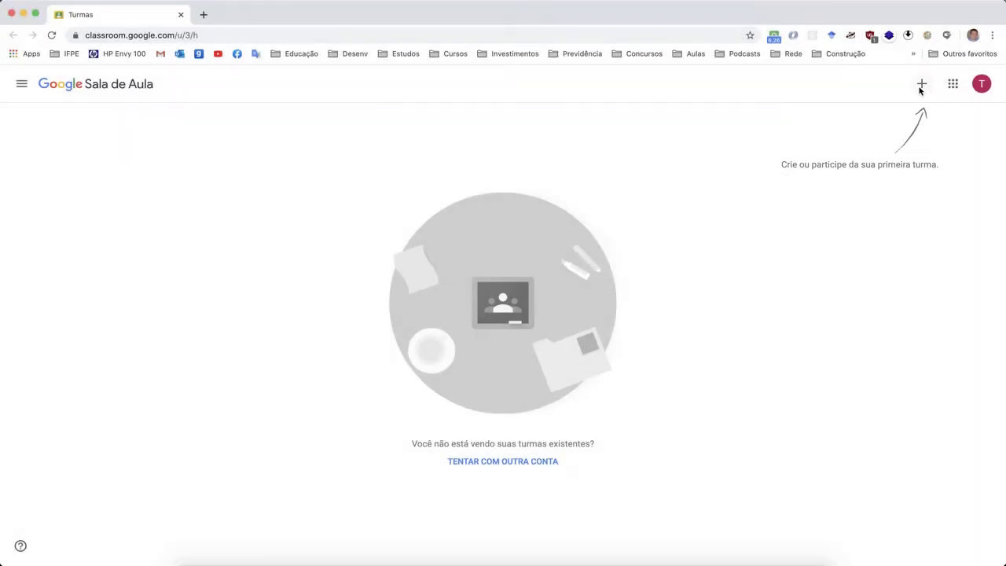
click(922, 85)
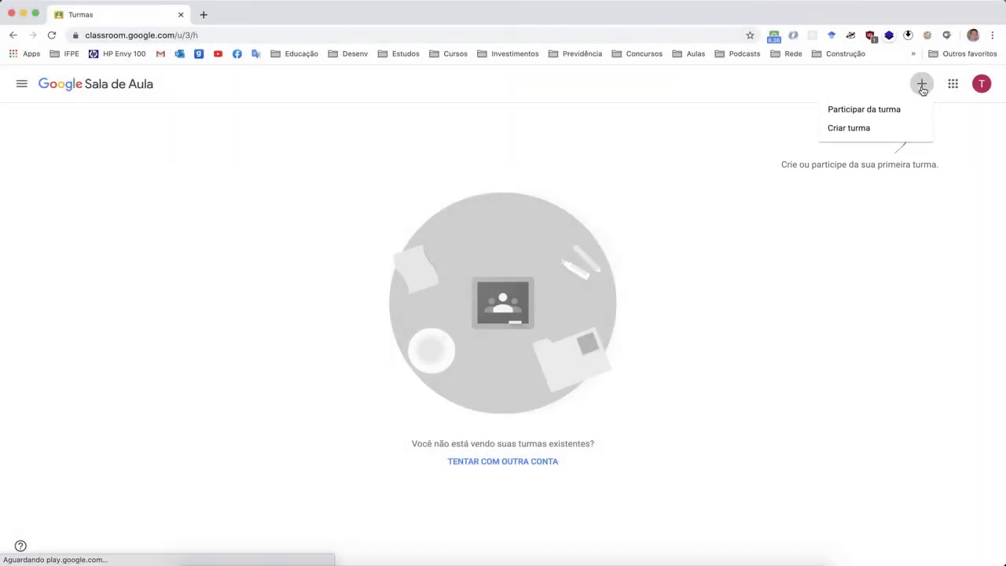
click(882, 119)
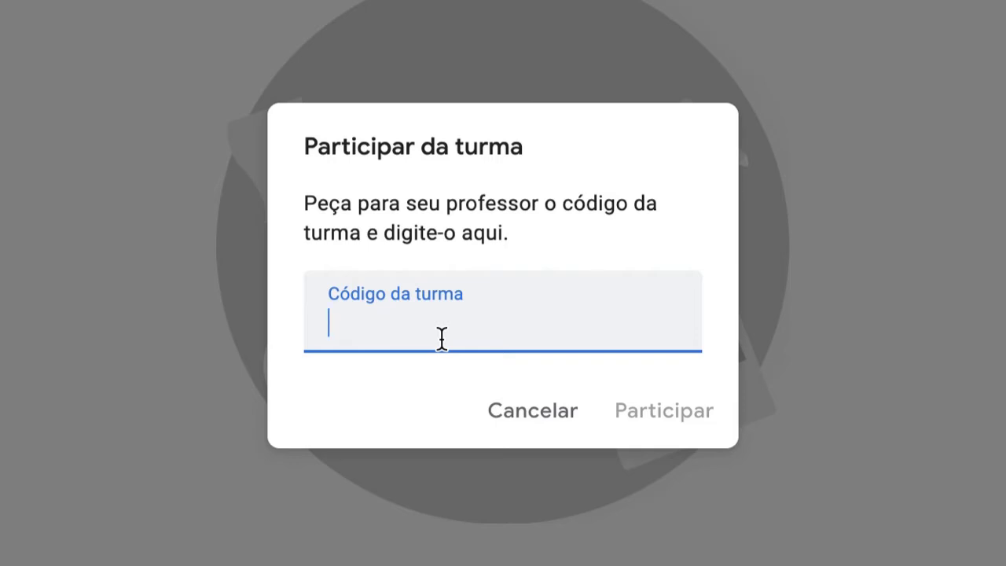
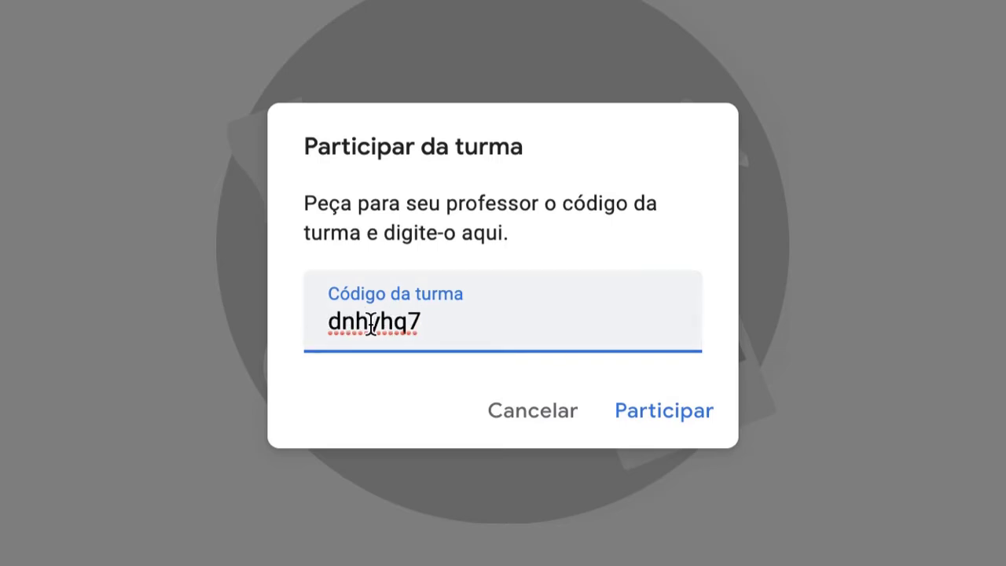
click(660, 411)
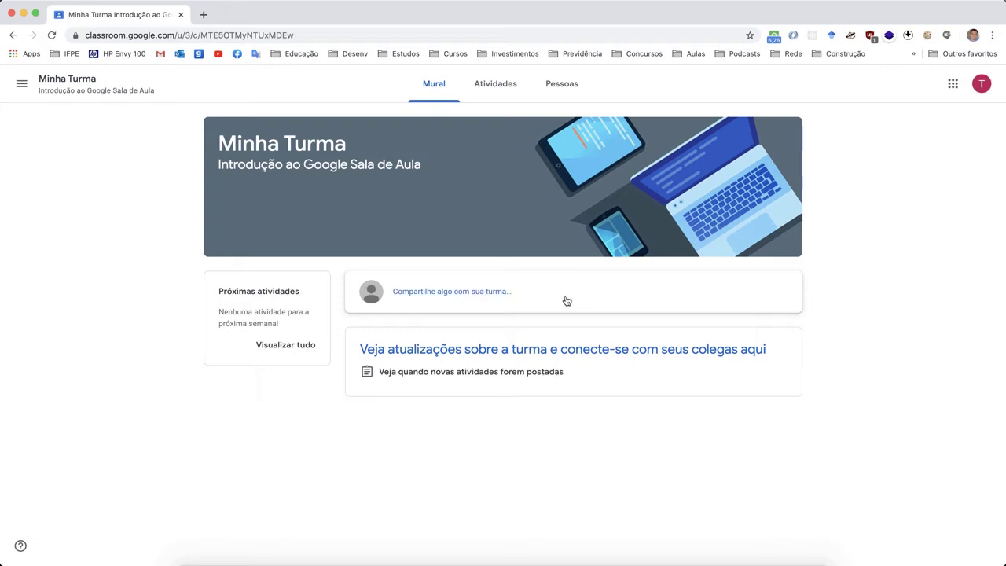
- Post 'Olá turma!' to the Minha Turma stream and go to the Atividades list
click(487, 297)
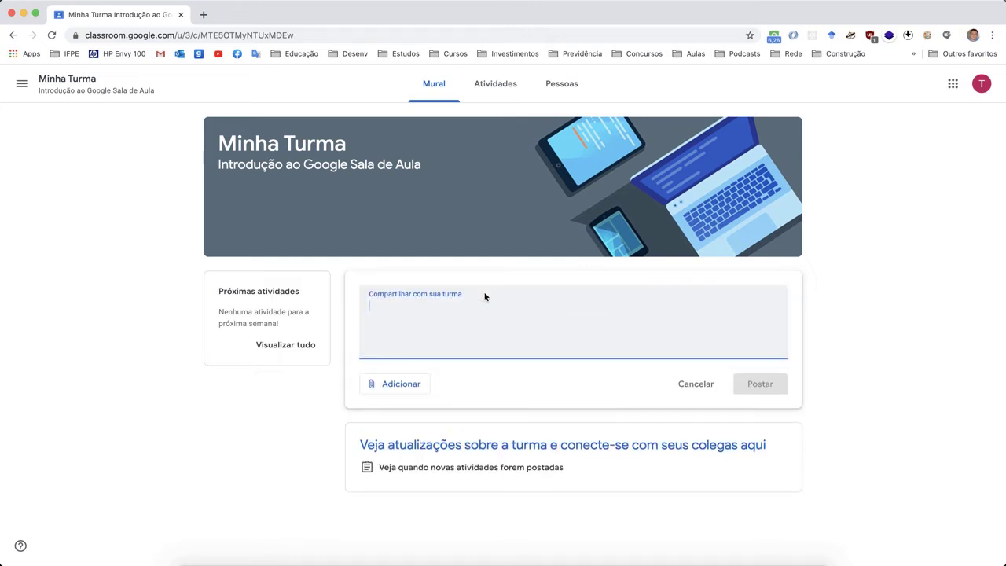
text(Olá turma!)
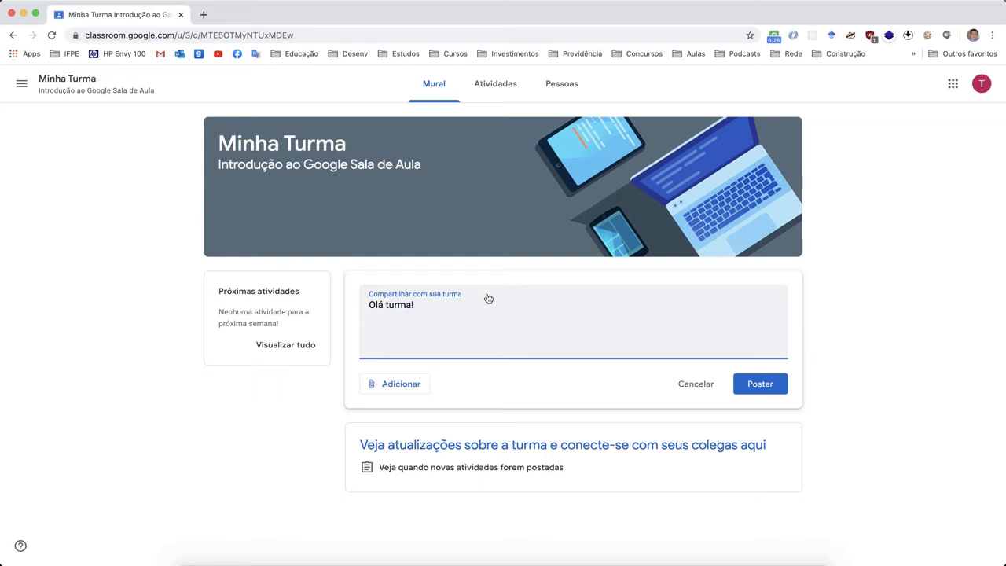
click(760, 395)
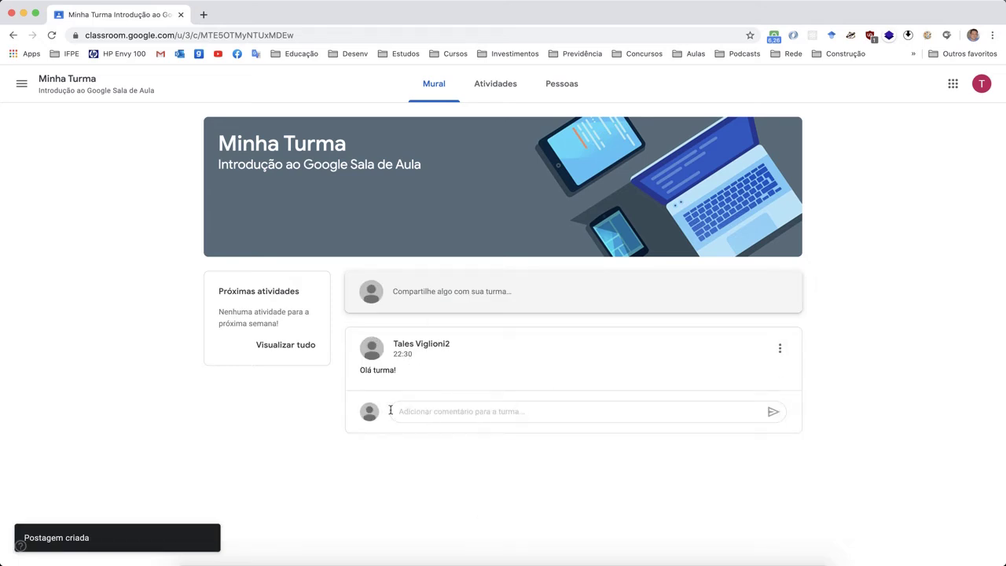
click(448, 416)
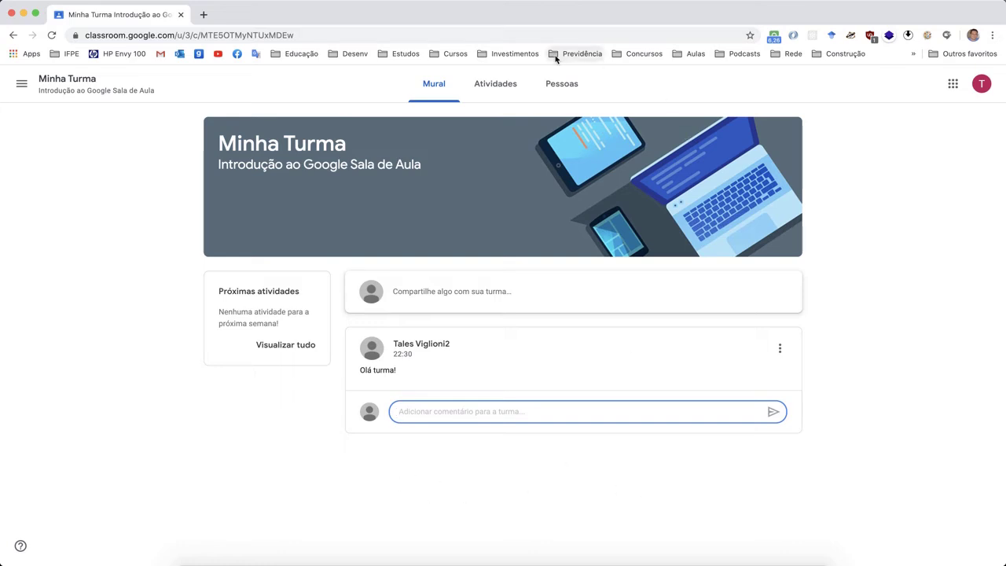
click(509, 93)
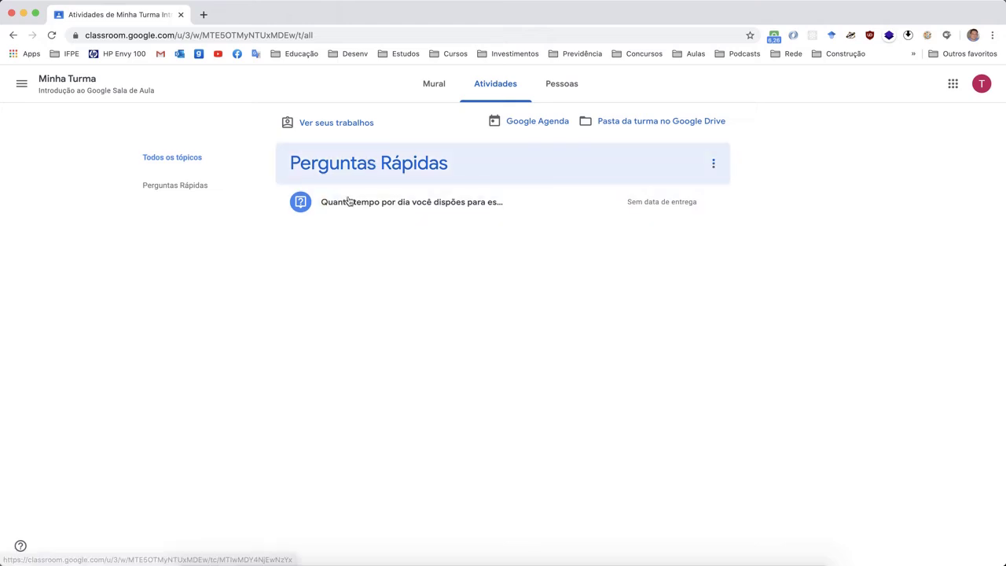
- Answer the Perguntas Rápidas question with 'Entre 1 e 2 horas' and hand it in
click(433, 225)
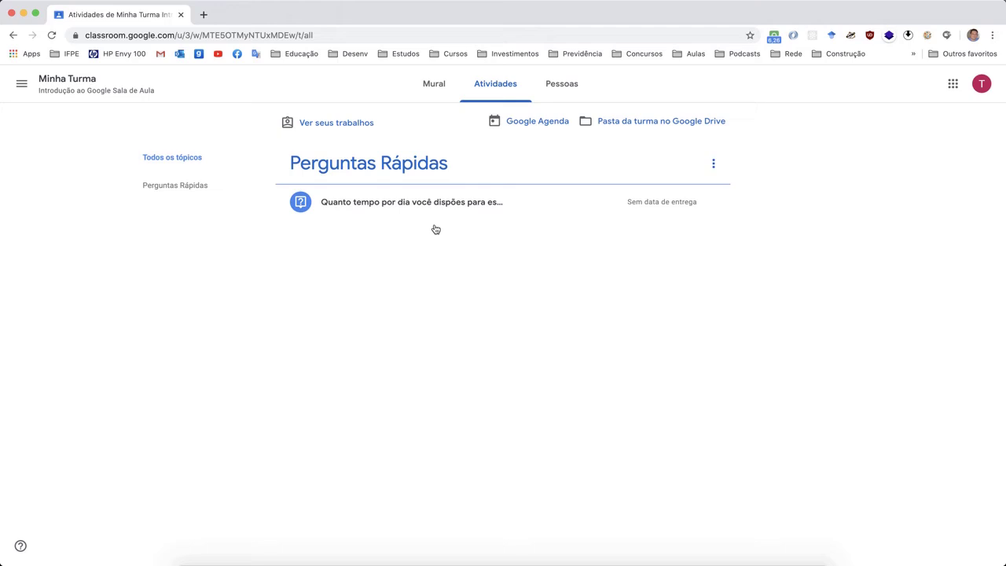
click(408, 213)
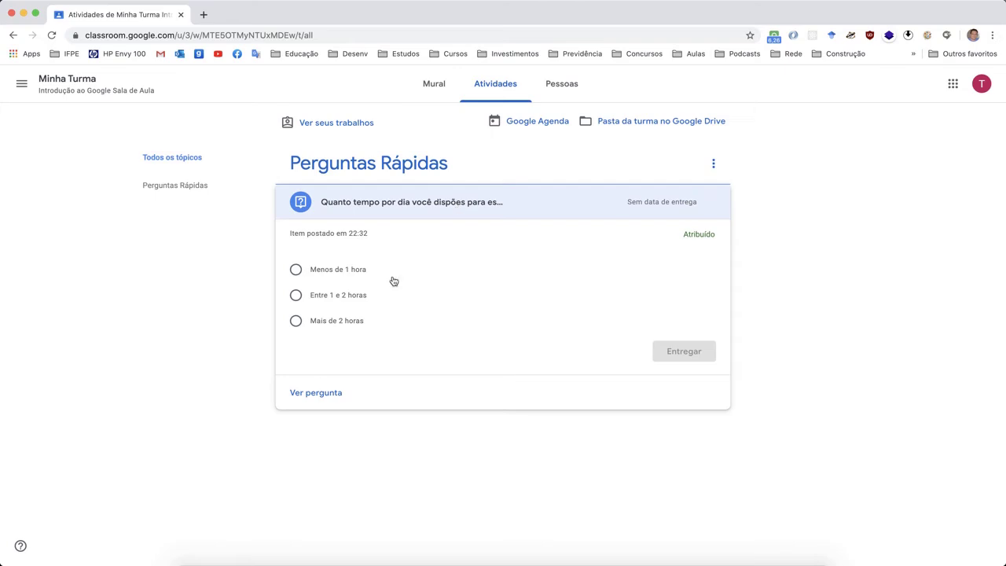
click(319, 401)
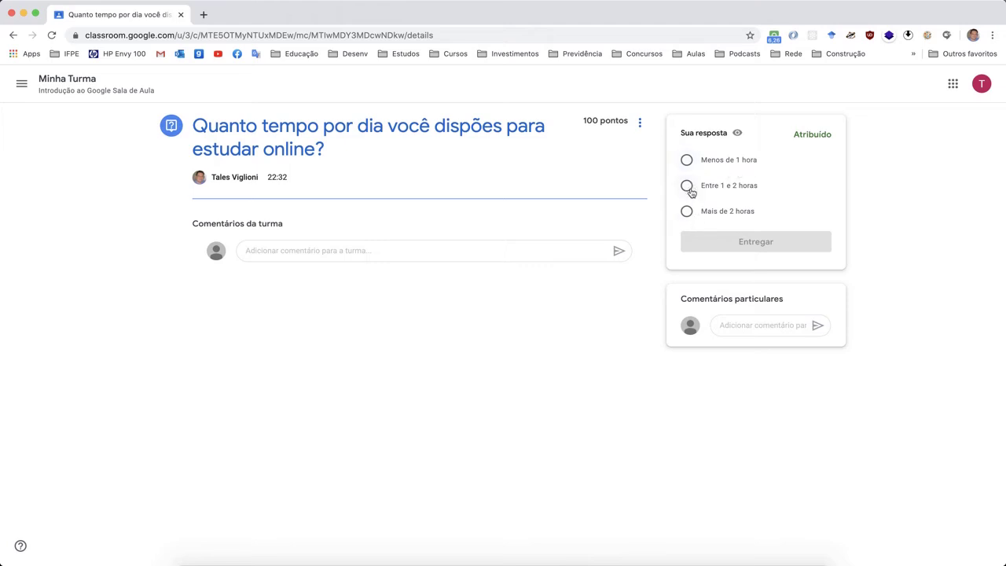
click(688, 189)
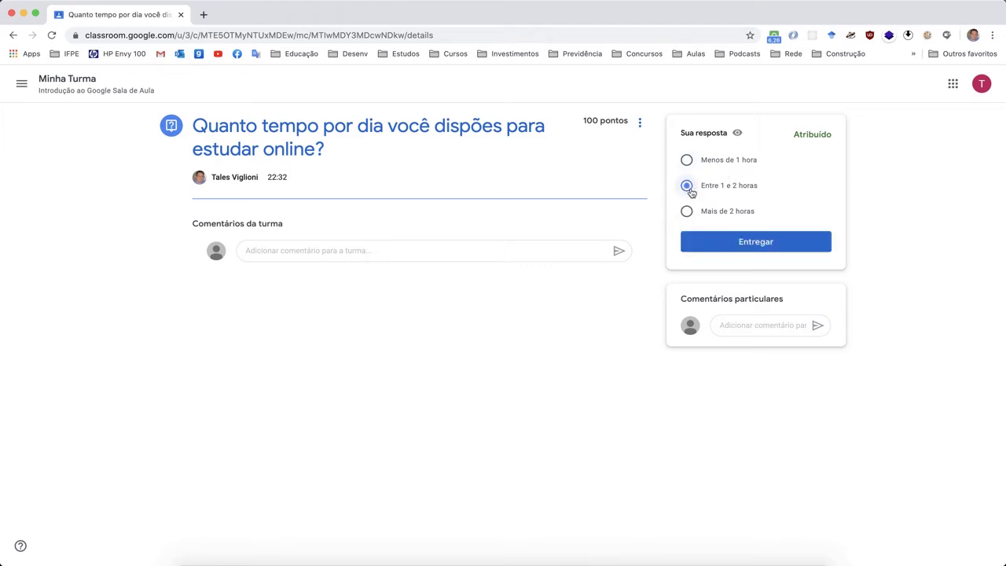
click(760, 245)
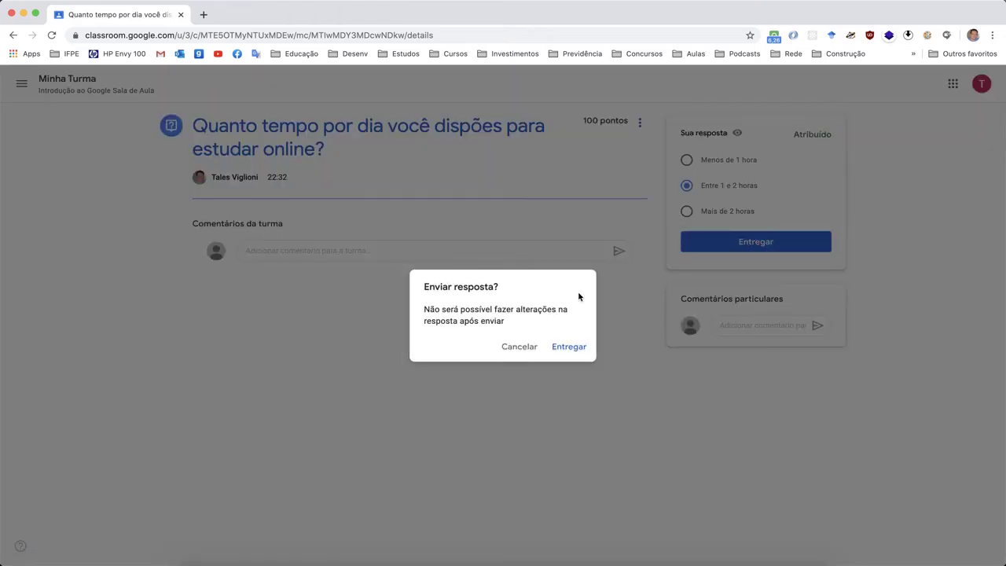
click(571, 347)
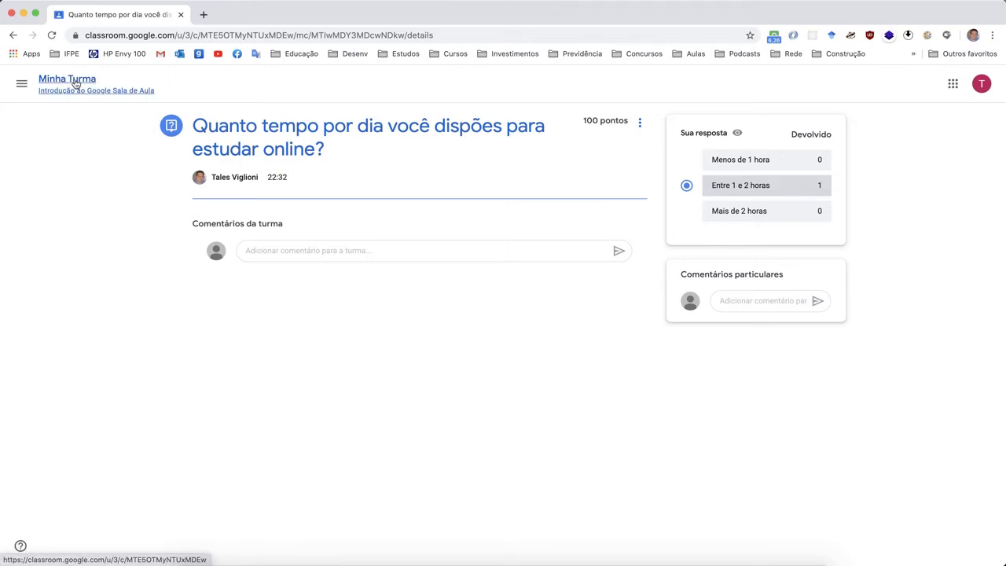
- Return to Atividades and expand 'Material de Estudo - Matemática Básica'
click(75, 84)
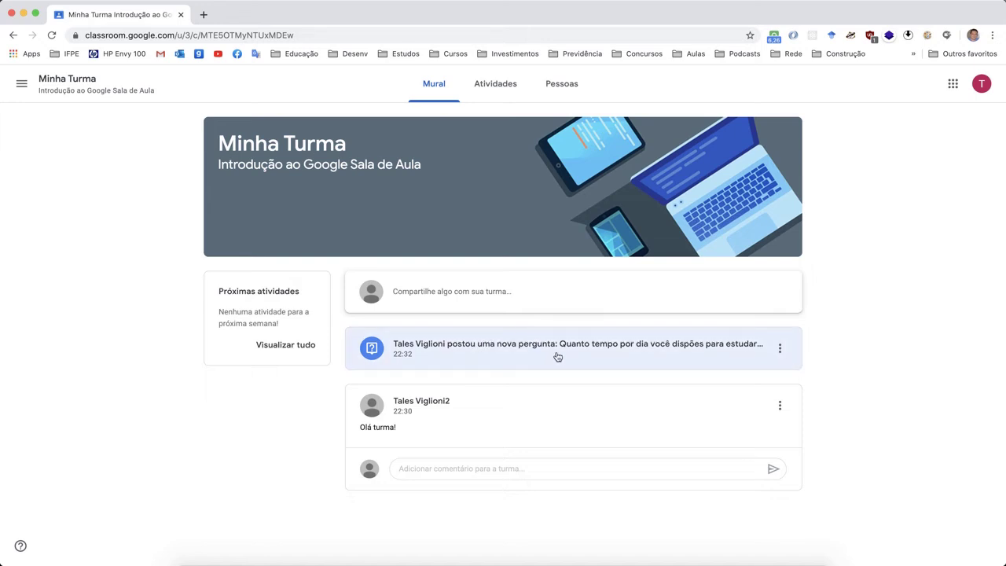
click(499, 89)
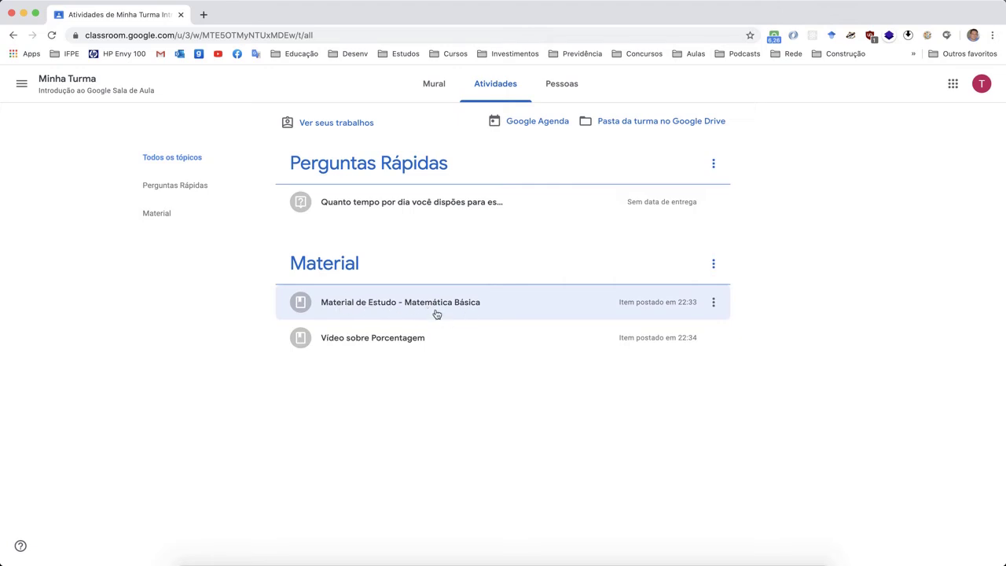
click(437, 314)
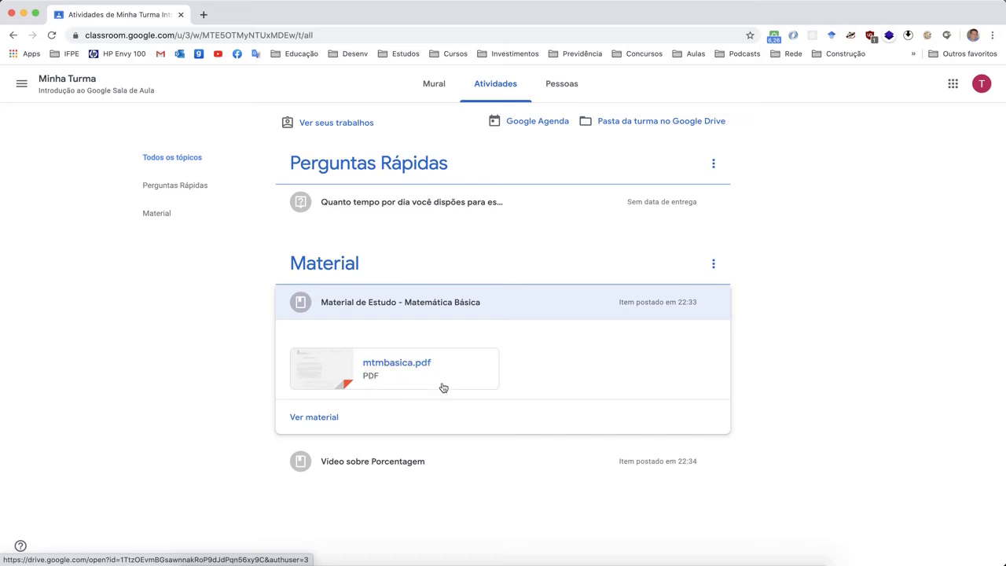
- Preview and scroll through mtmbasica.pdf, then close it and go back to Atividades
click(318, 421)
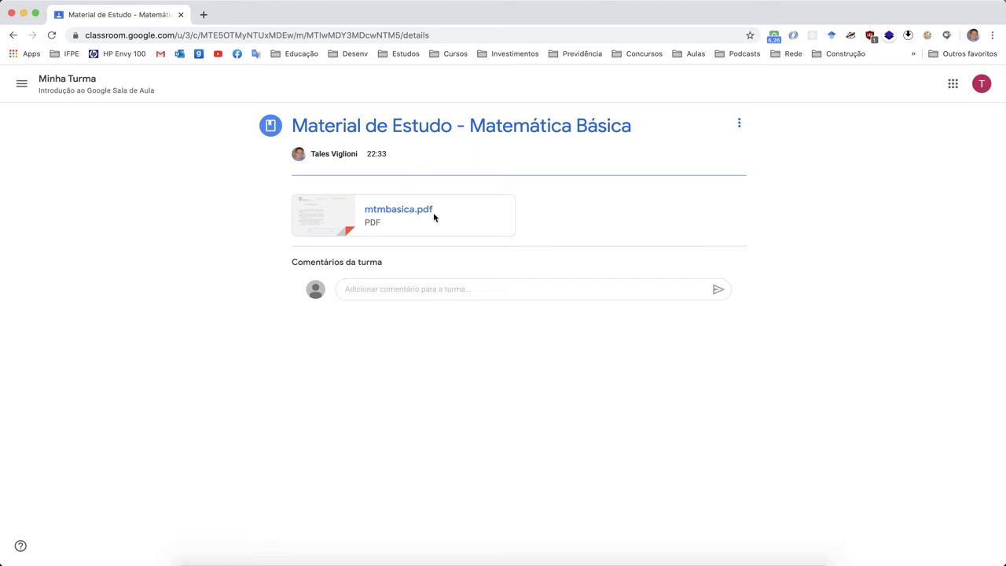
click(406, 219)
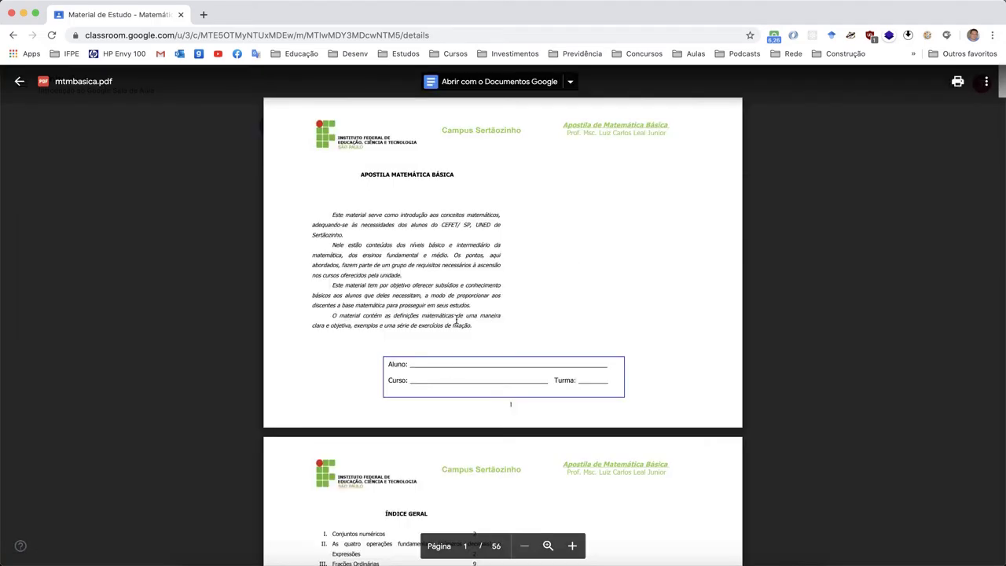
scroll(455, 320, down, 10)
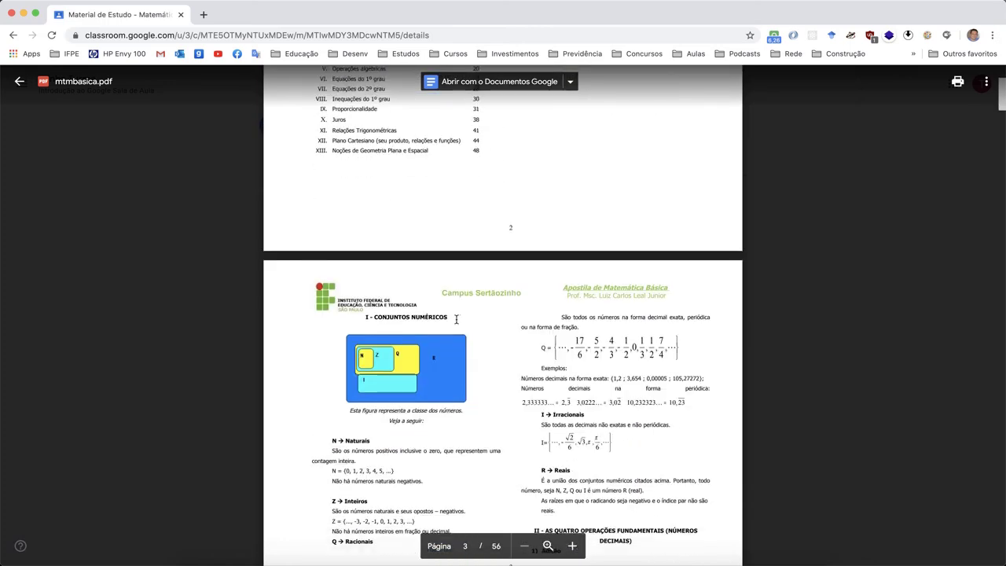
scroll(456, 318, down, 10)
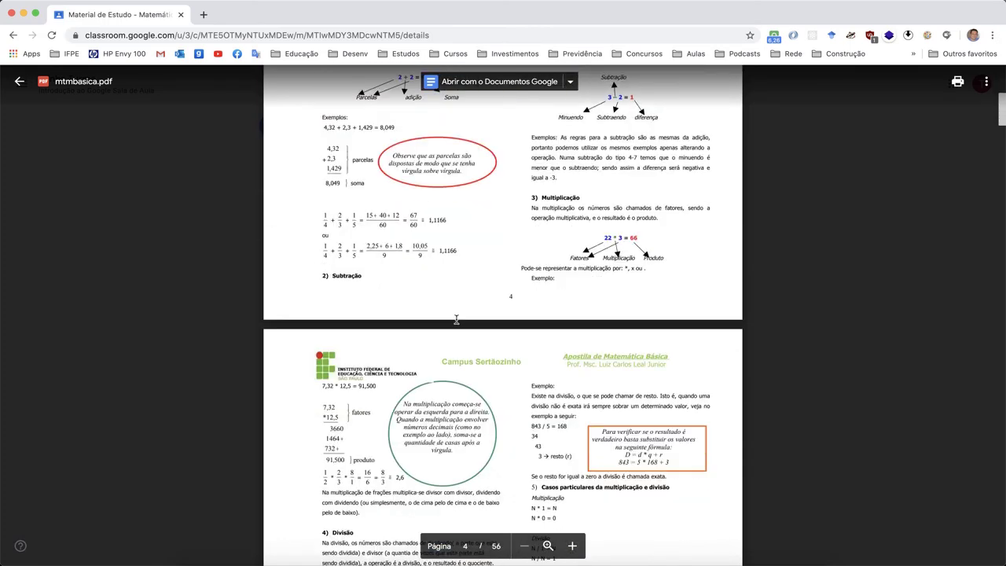
scroll(456, 319, down, 10)
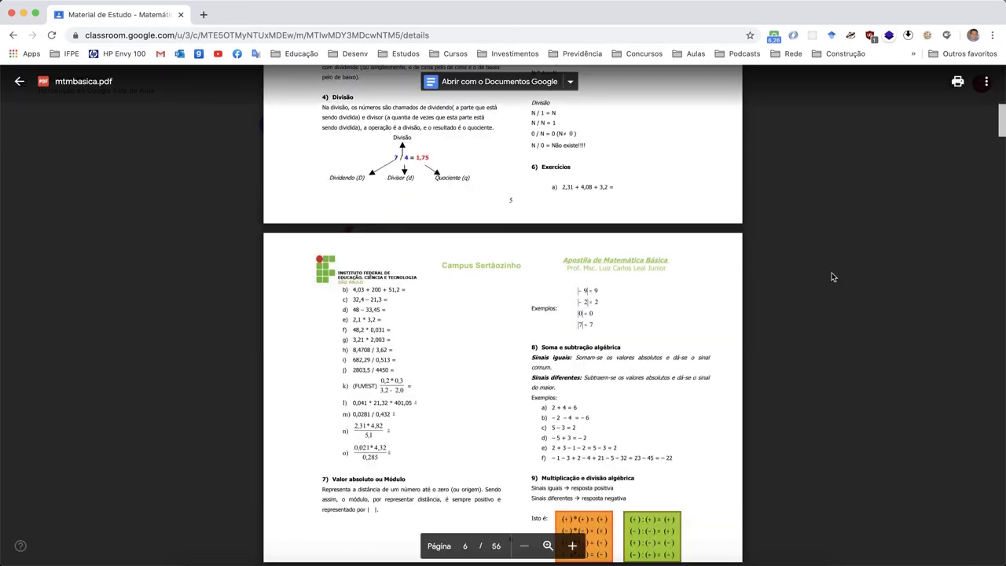
click(833, 276)
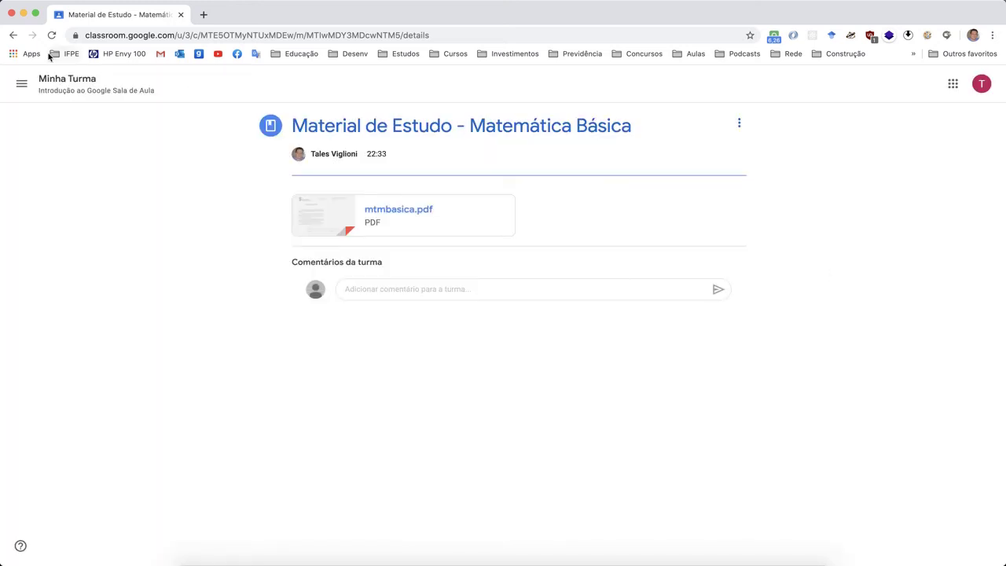
click(13, 35)
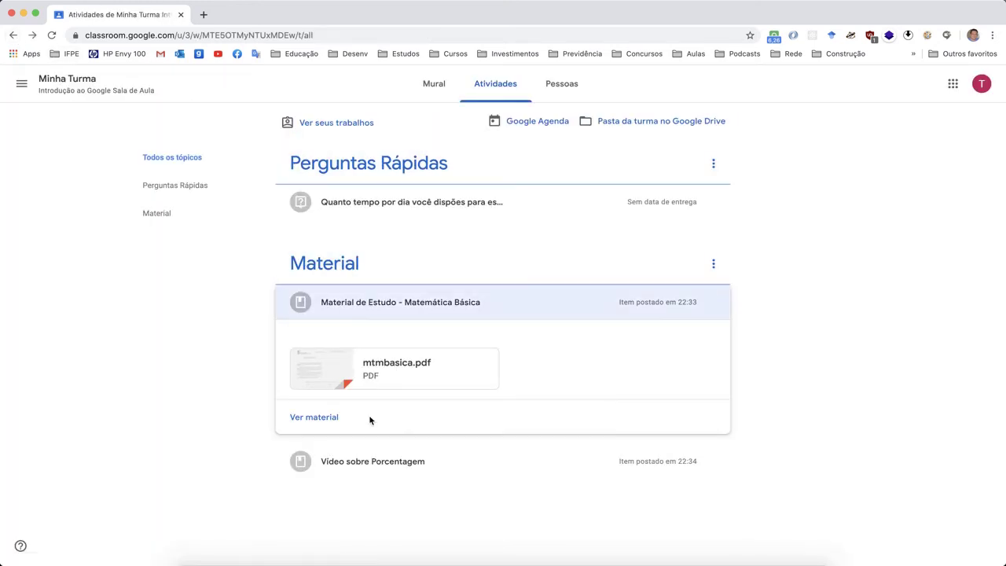
- Briefly play, pause and close the 'Vídeo sobre Porcentagem' YouTube attachment
click(402, 470)
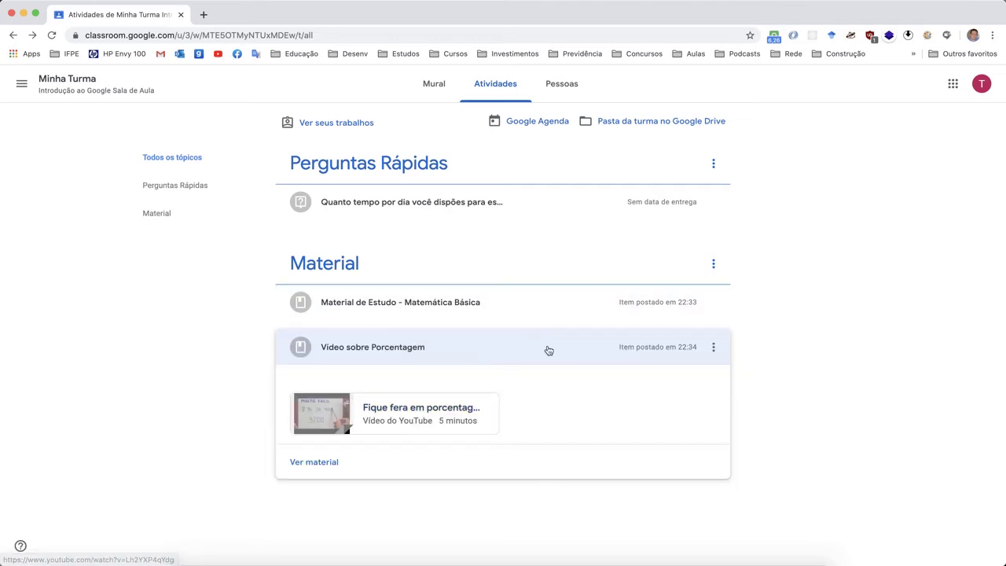
click(422, 414)
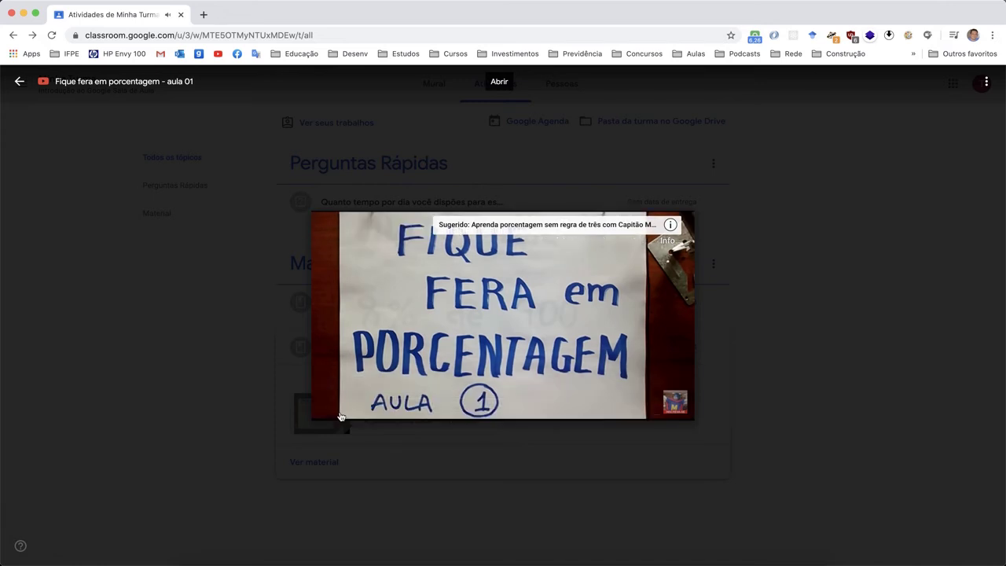
click(340, 415)
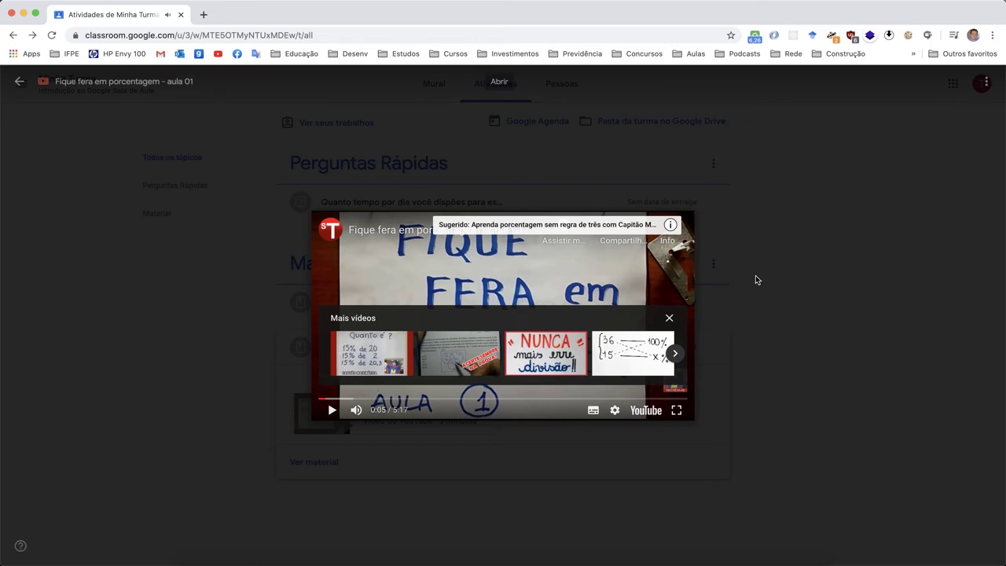
click(771, 223)
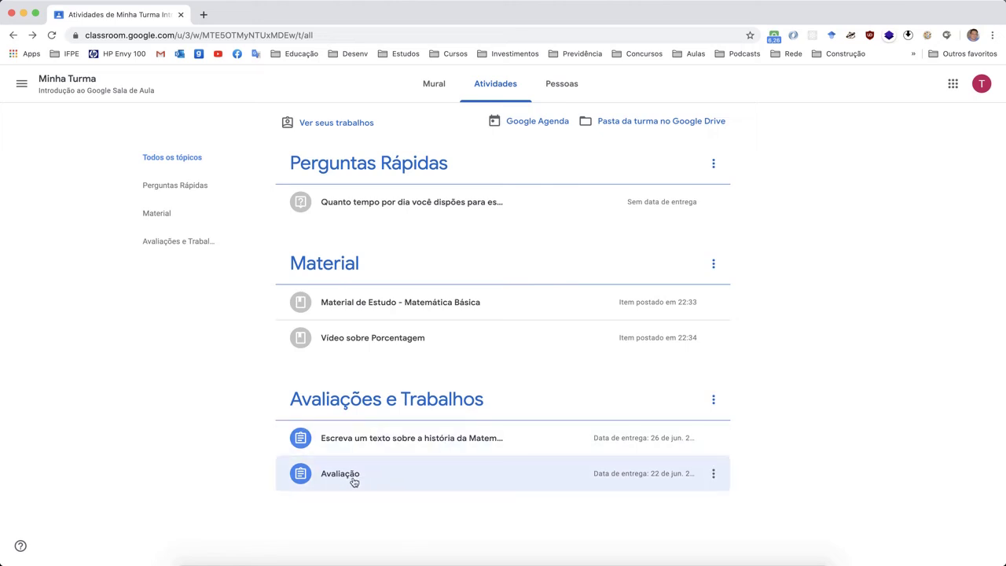
- Expand the Avaliação assignment and open its 'Avaliação de Matemática' form
click(353, 481)
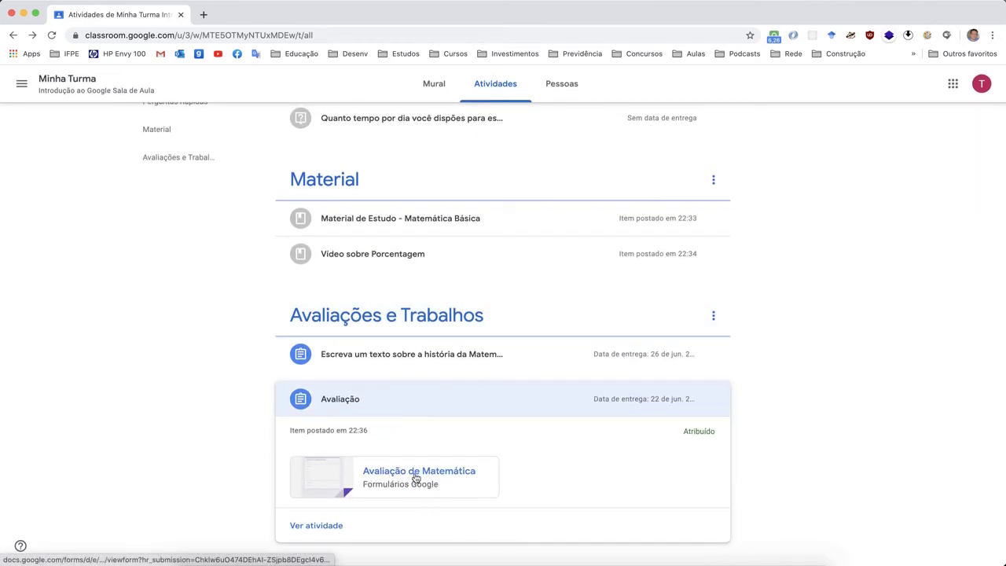
click(416, 477)
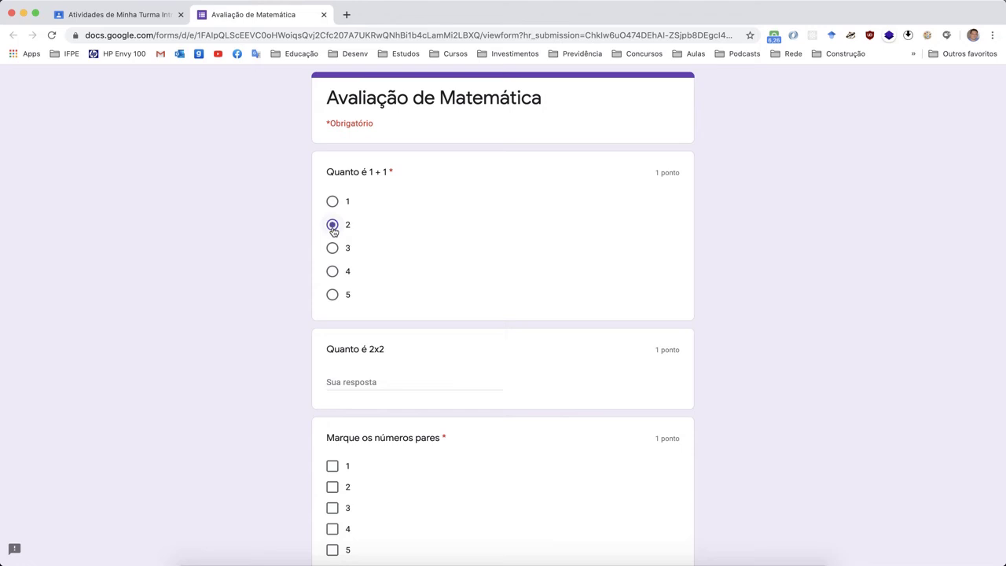
- Answer 4 for 2x2, tick 2 and 4 as even numbers, and submit the quiz
click(360, 382)
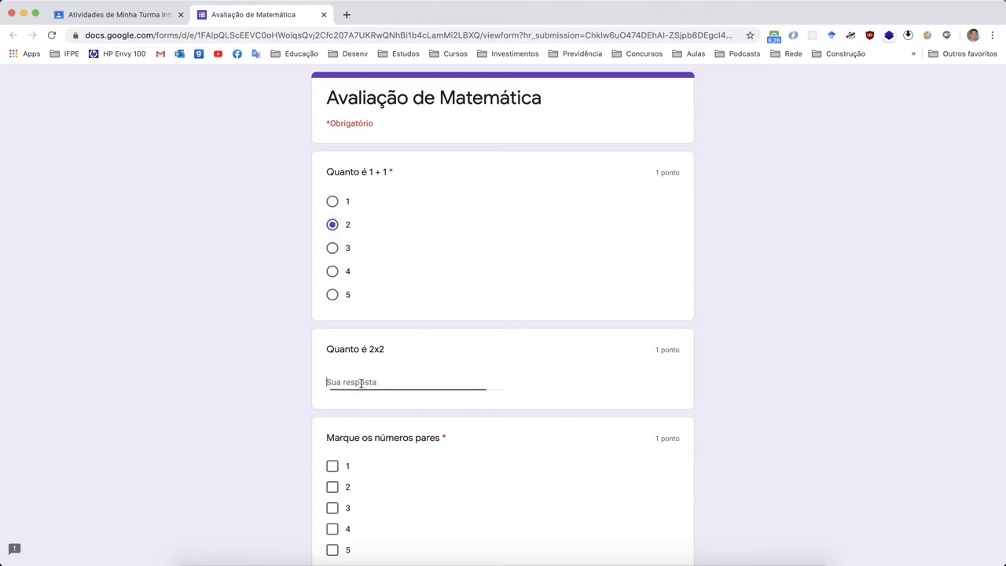
text(4)
scroll(361, 383, down, 3)
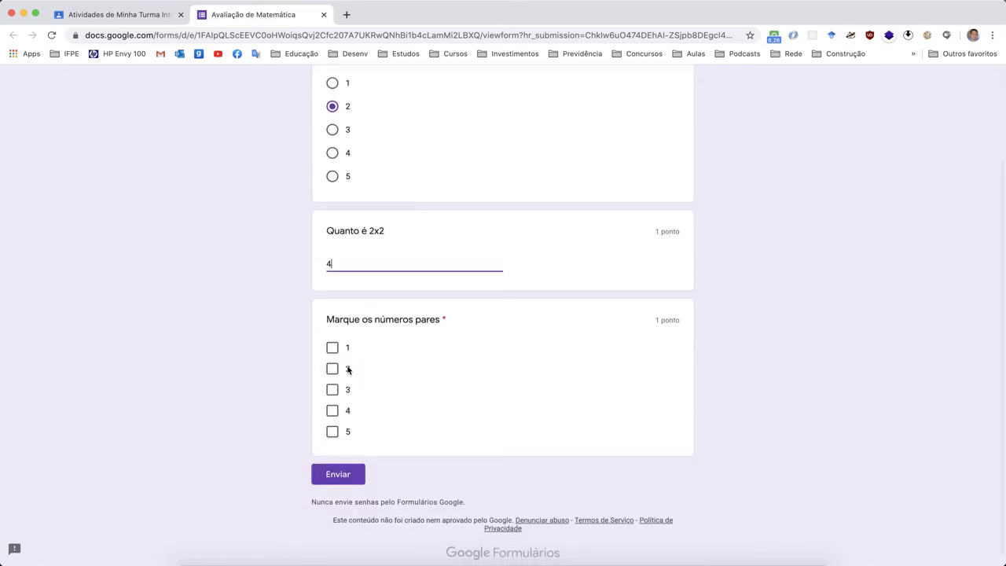
click(338, 371)
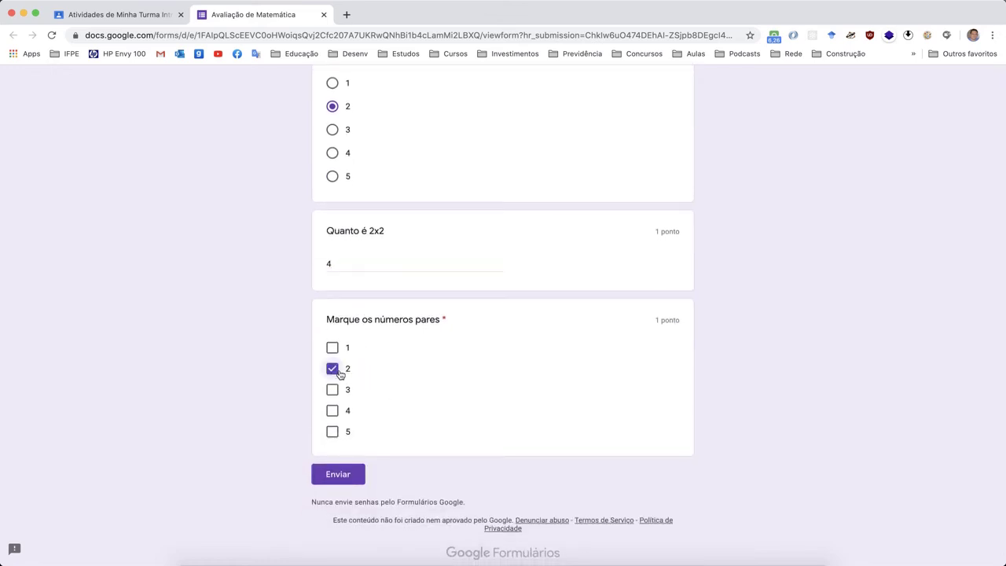
click(339, 412)
scroll(488, 392, up, 5)
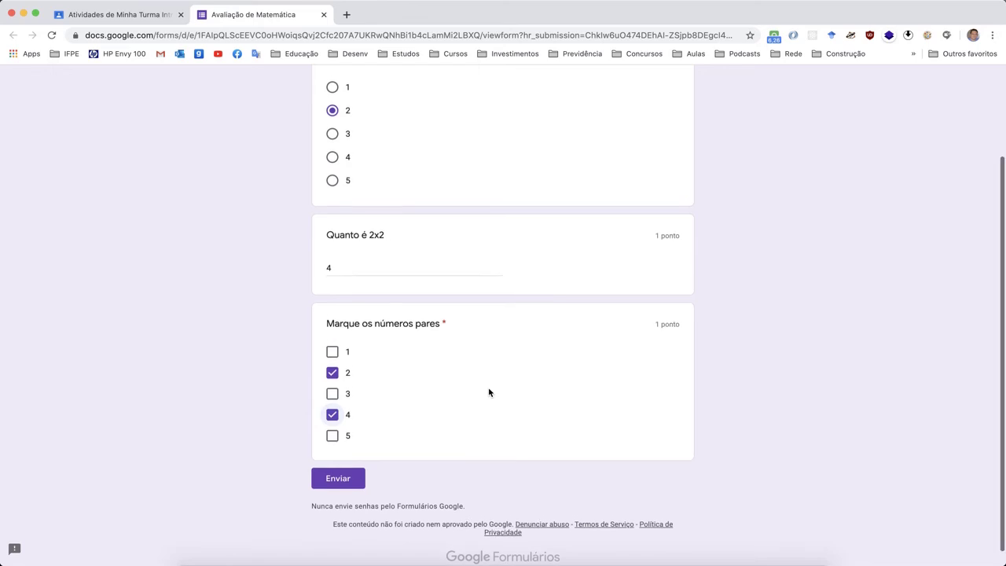
scroll(488, 391, down, 2)
scroll(488, 387, down, 1)
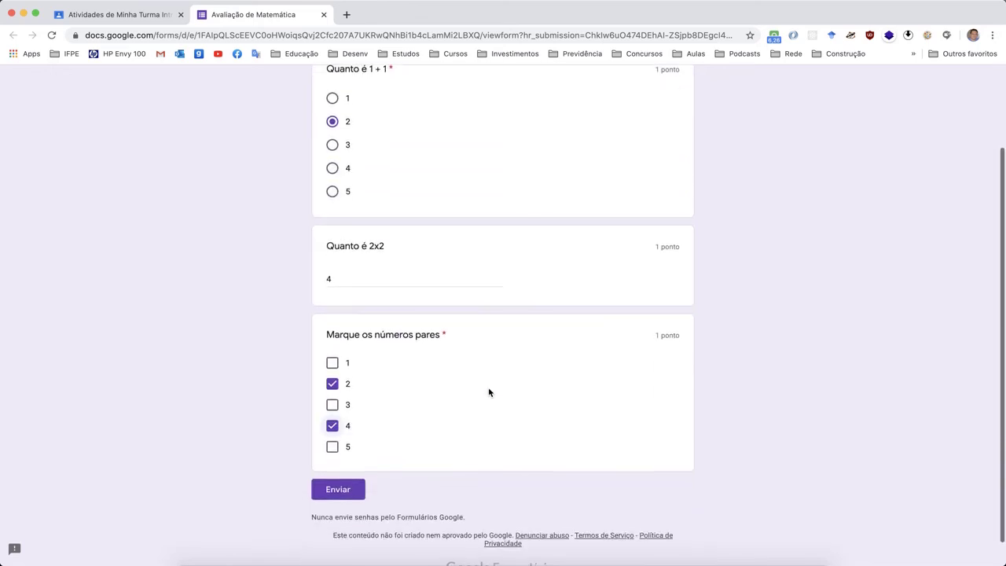
click(344, 491)
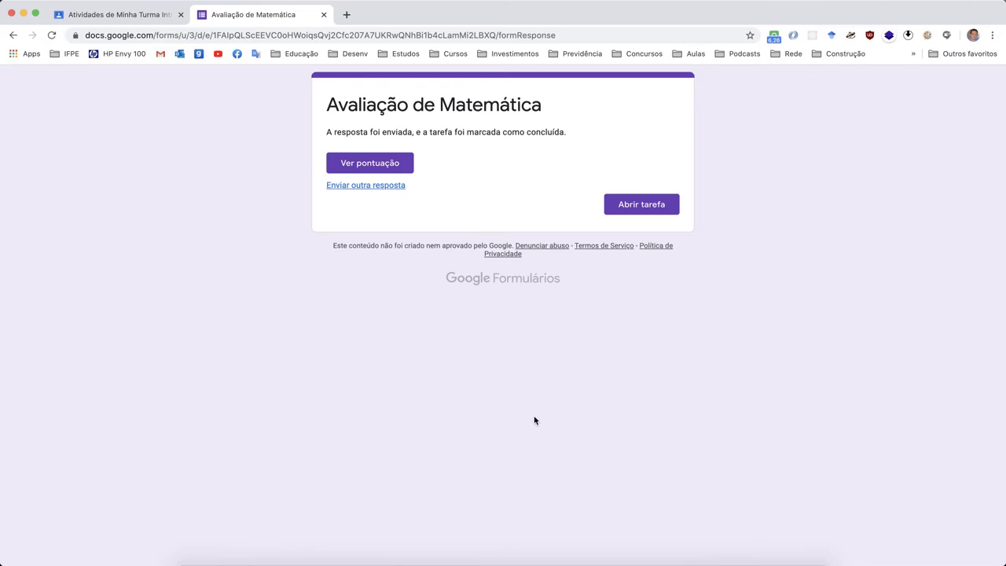
click(365, 165)
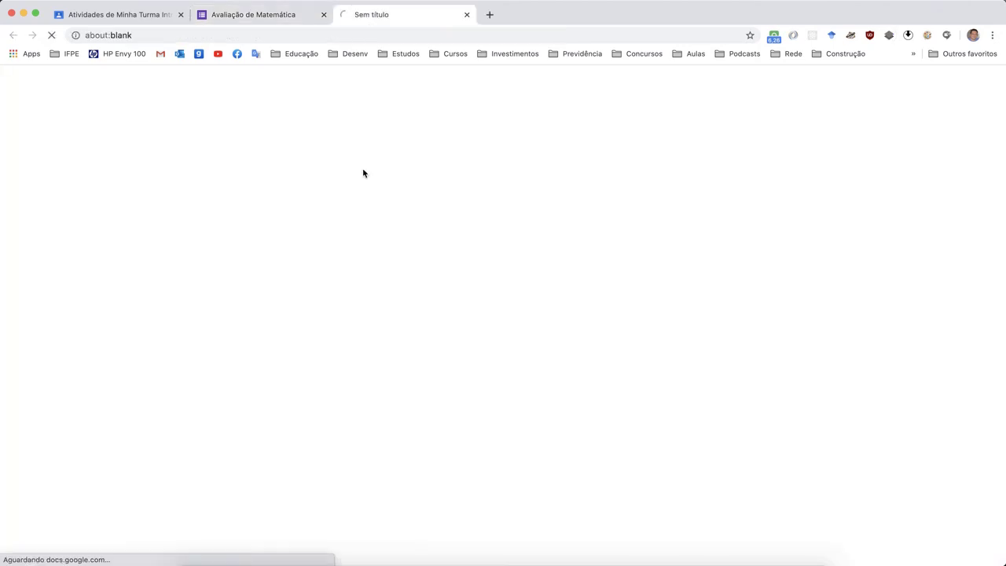
scroll(487, 321, down, 2)
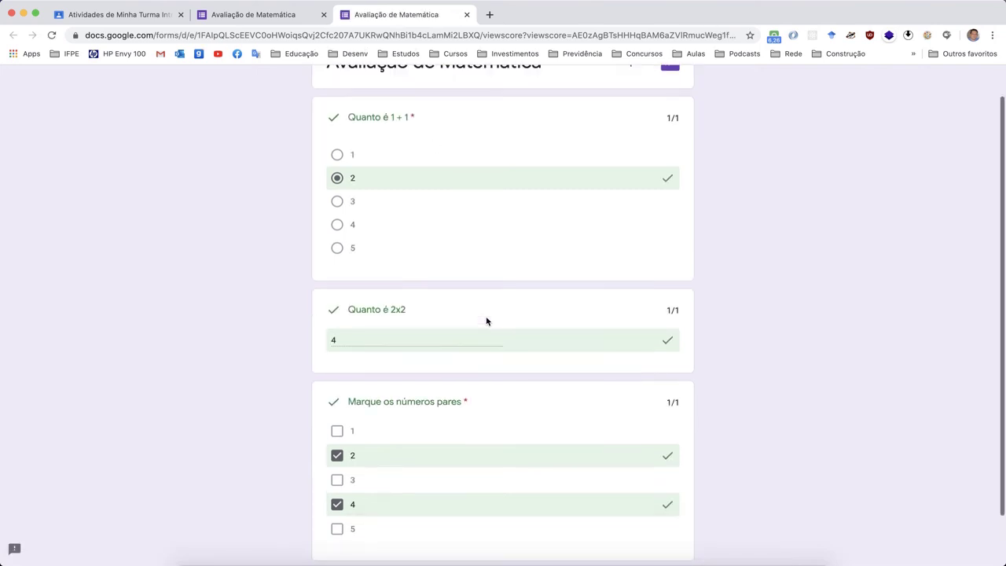
scroll(487, 321, up, 2)
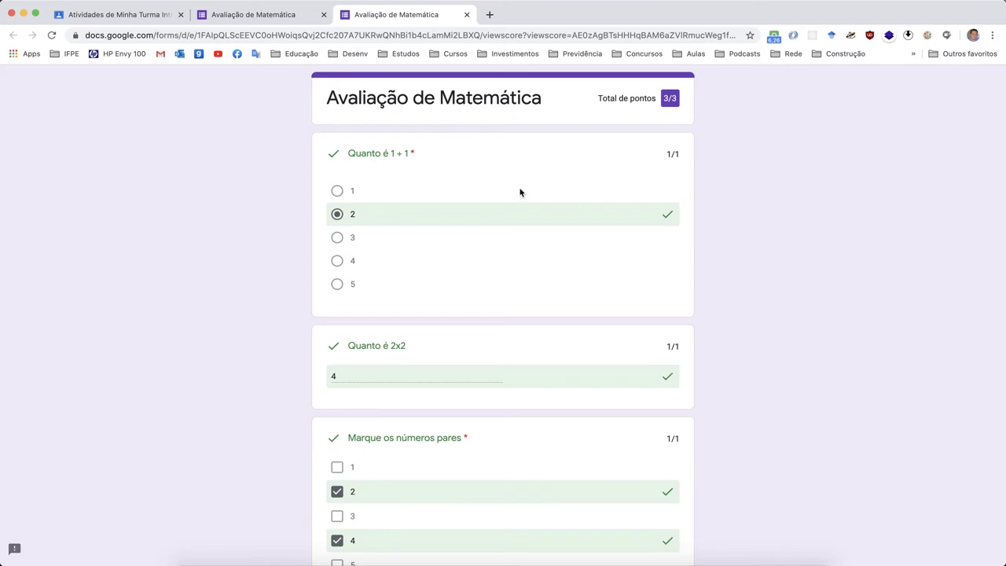
scroll(516, 414, down, 3)
scroll(517, 413, up, 3)
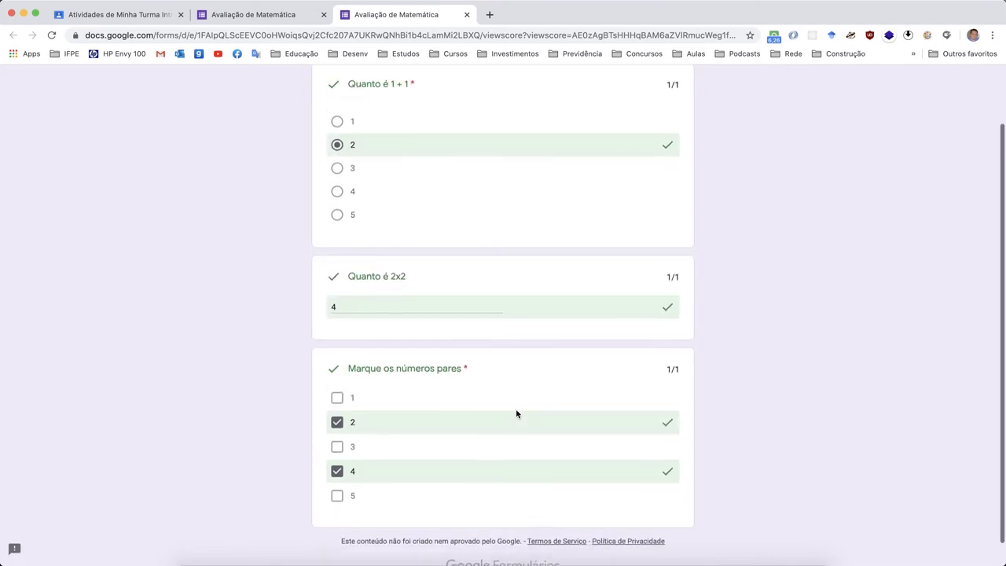
click(467, 15)
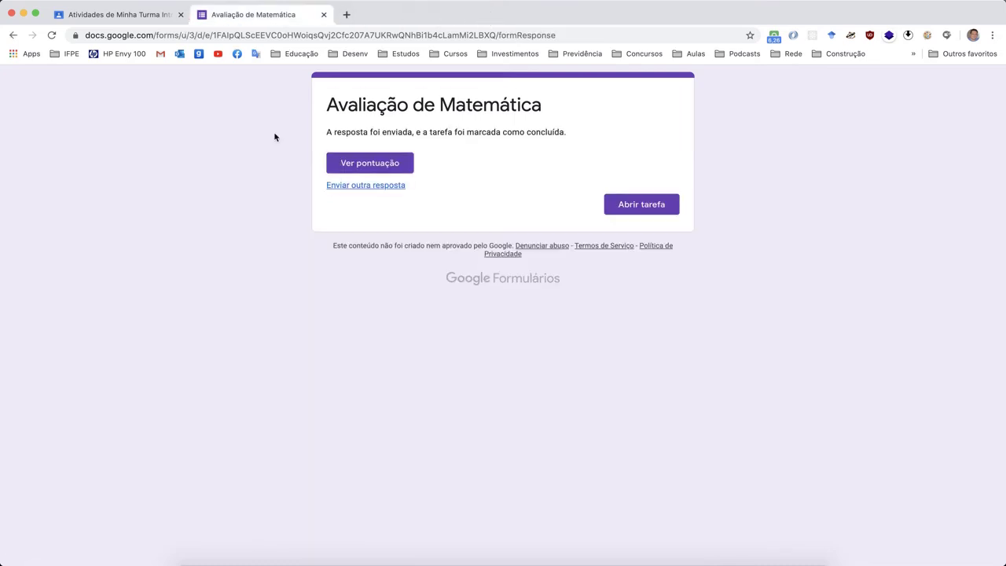
- Close the quiz tab and open the 'Escreva um texto sobre a história da Matemática' assignment
click(324, 15)
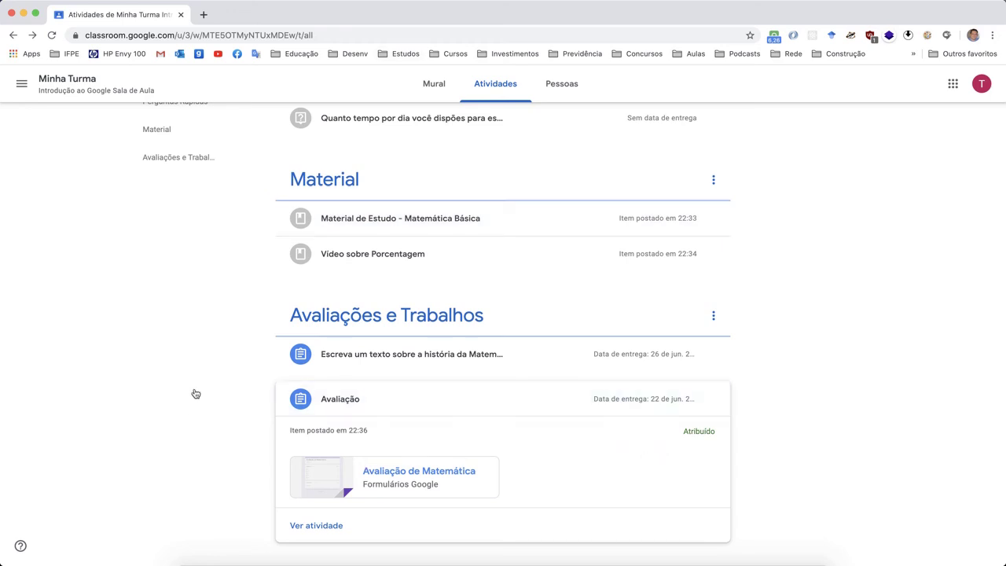
click(395, 357)
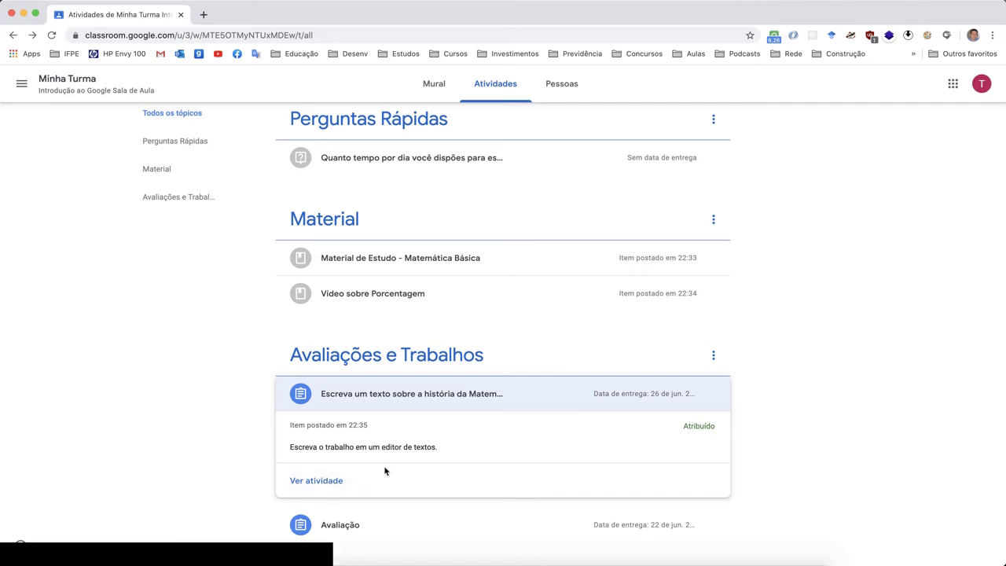
click(332, 481)
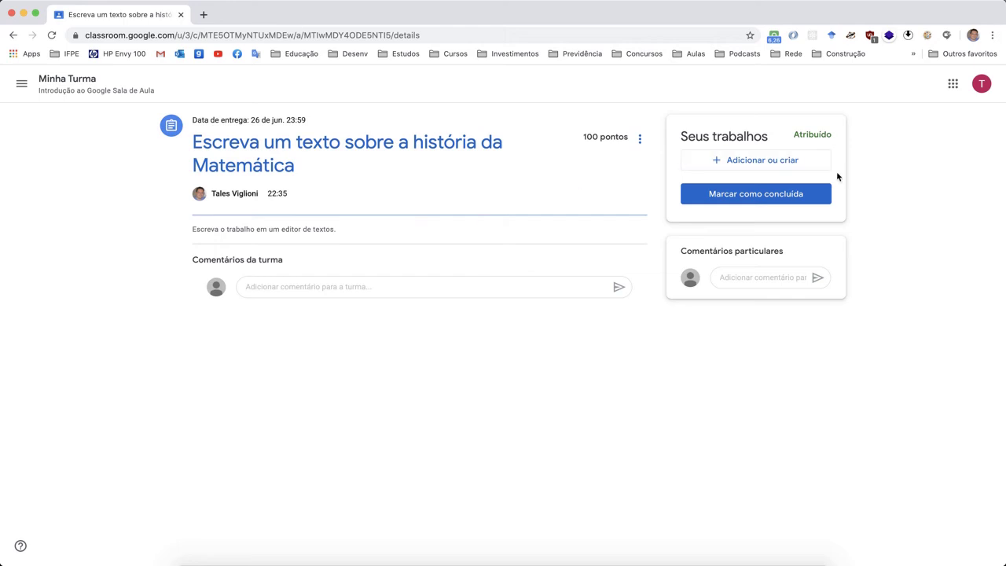
- Abandon a file upload and create a new Documentos file via Adicionar ou criar
click(765, 165)
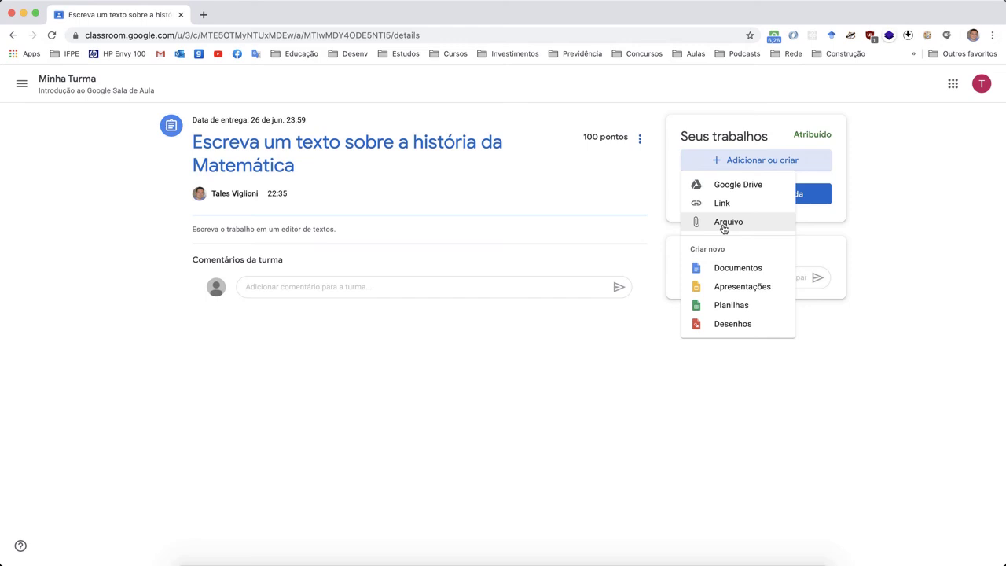
click(724, 226)
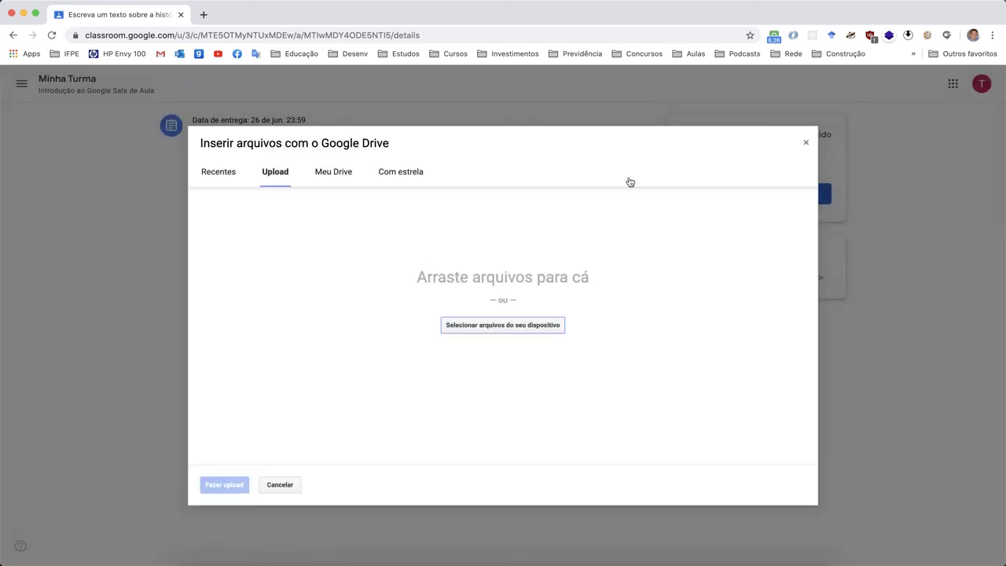
click(806, 144)
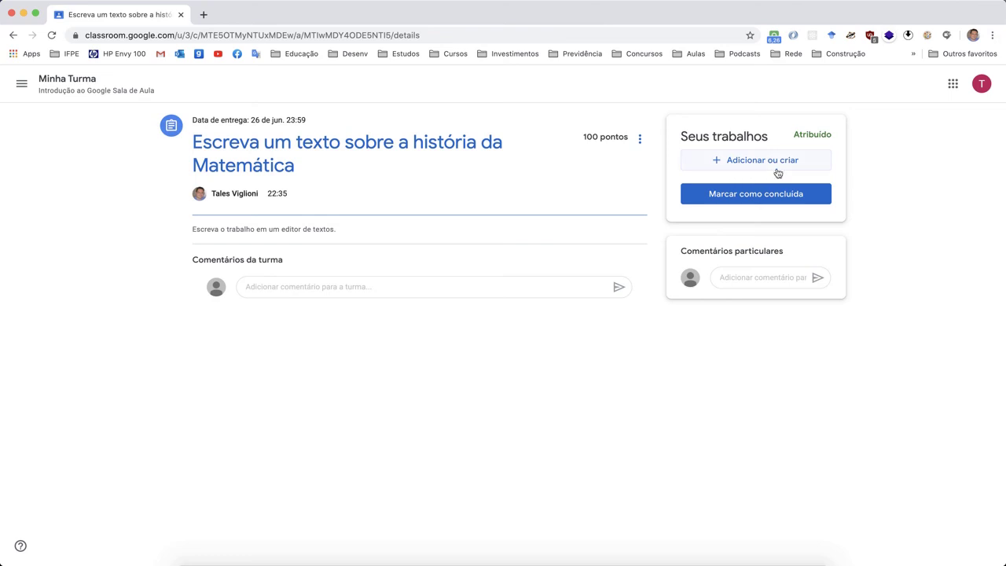
click(777, 168)
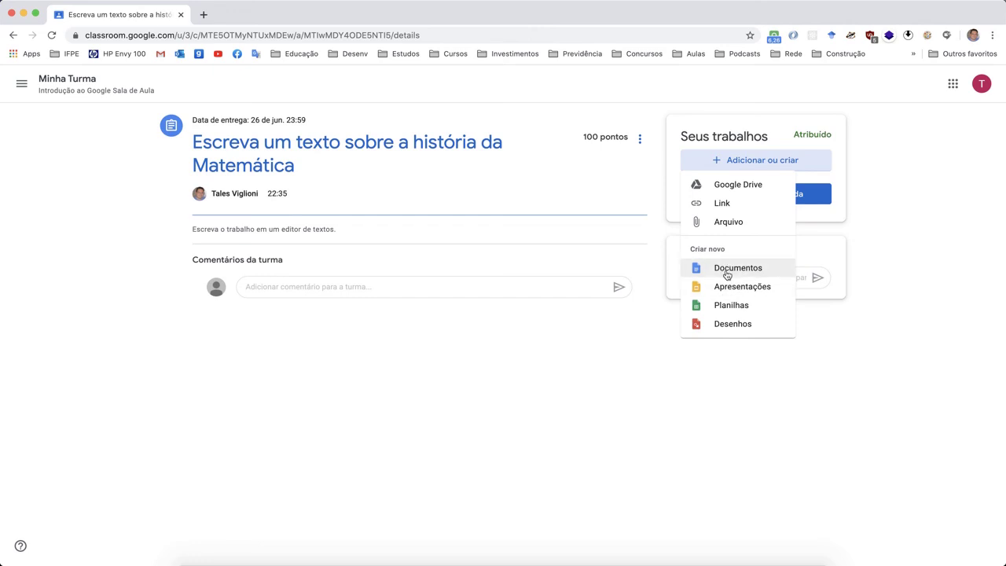
click(727, 271)
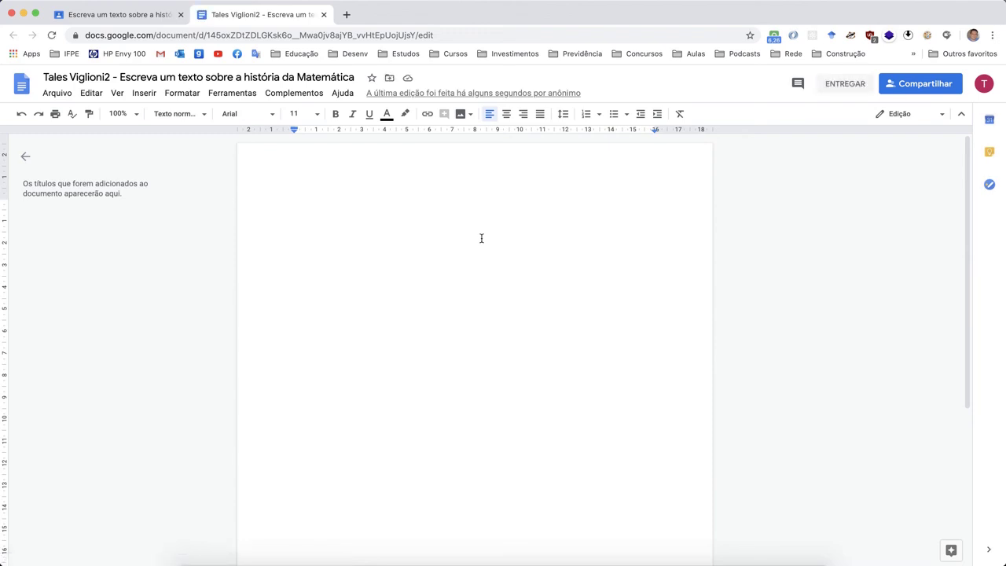
- Write 'Este é meu trabalho sobre a história da matemática.' in the essay and hand it in
text(E)
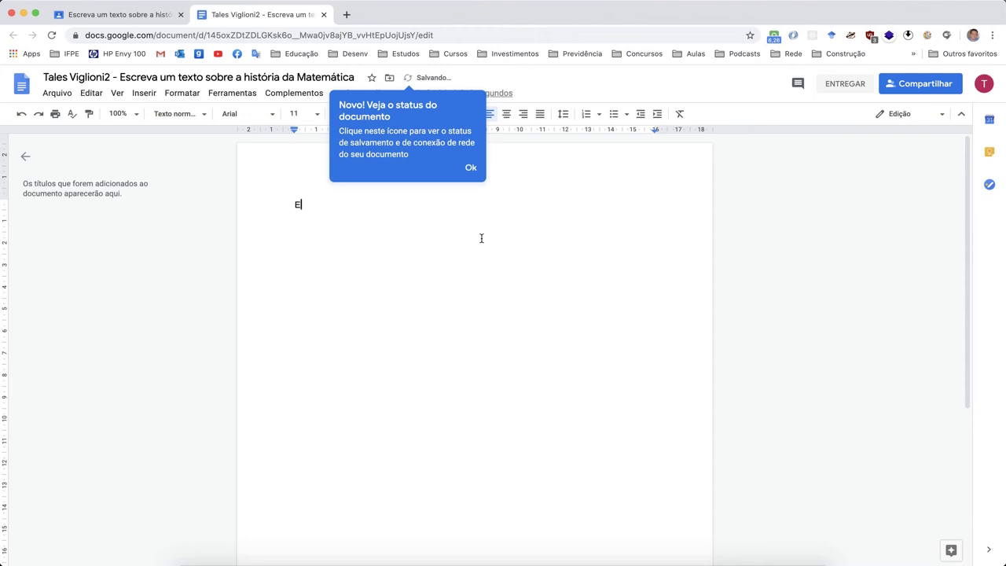
click(470, 165)
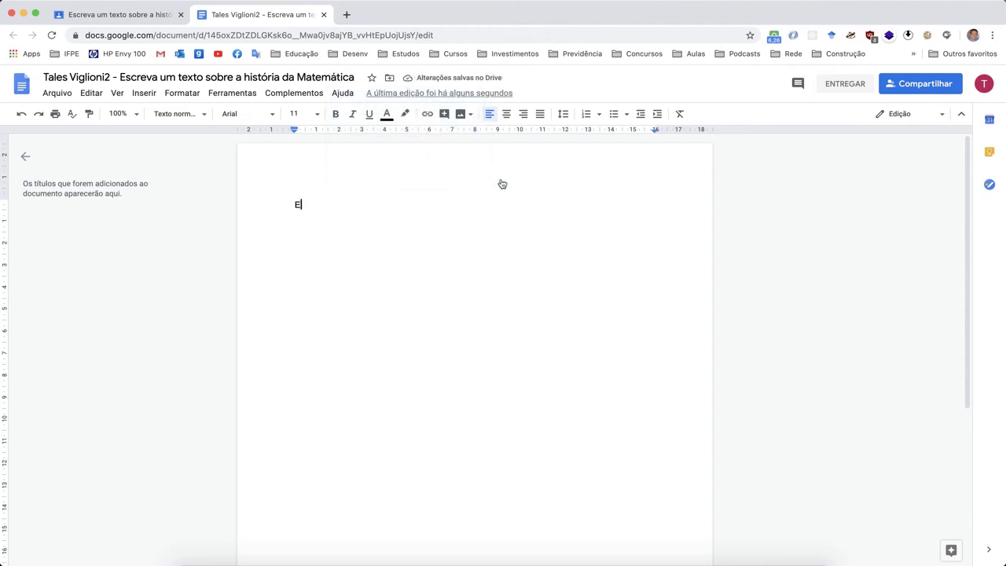
text(s)
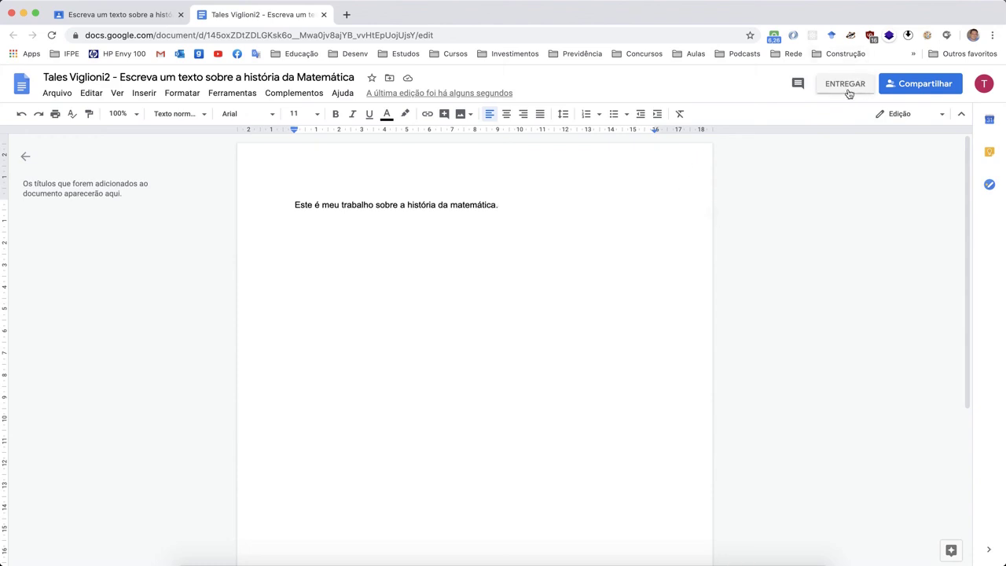
click(846, 84)
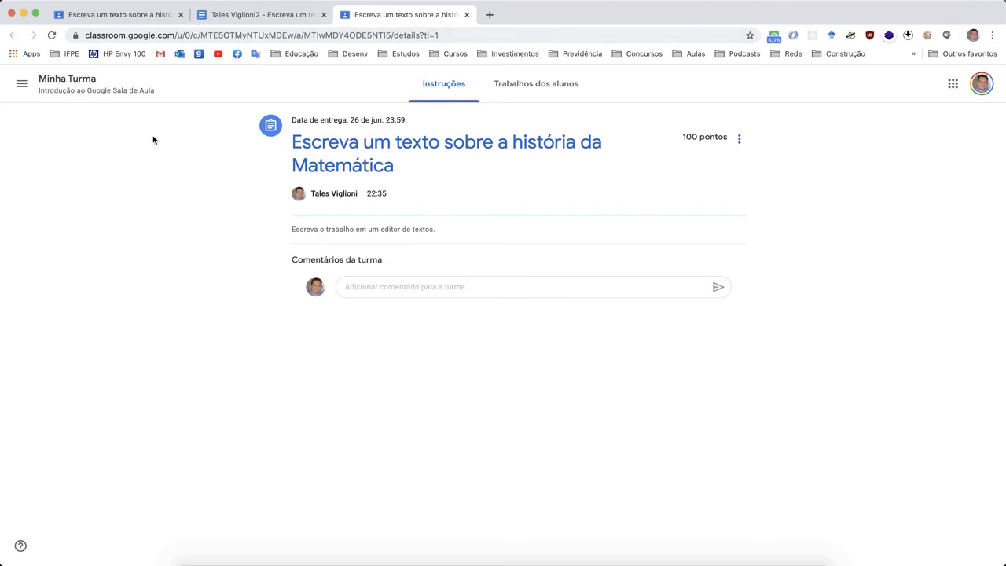
- Scroll through the Minha Turma stream posts, then show the Atividades page grouped by topic
click(88, 81)
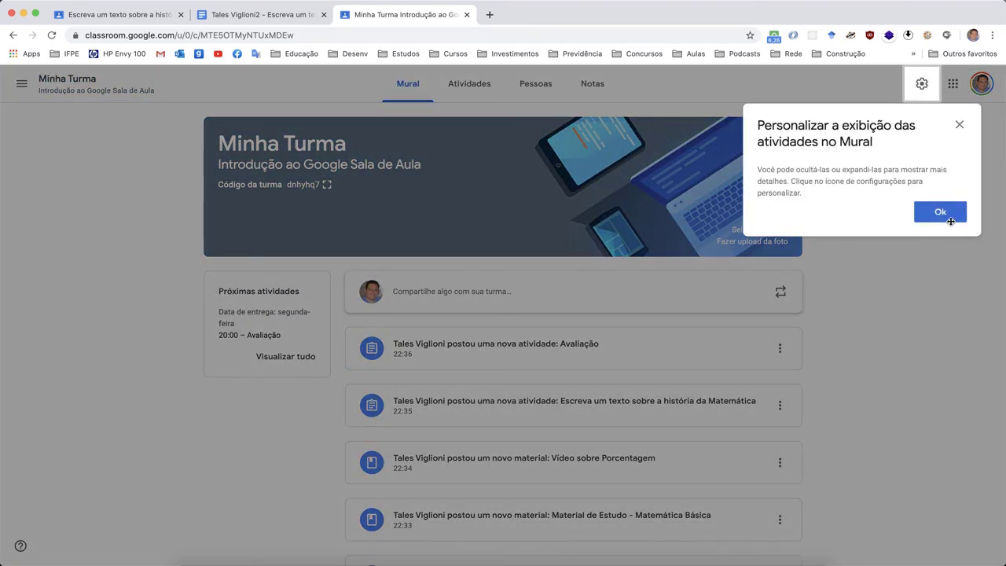
click(950, 220)
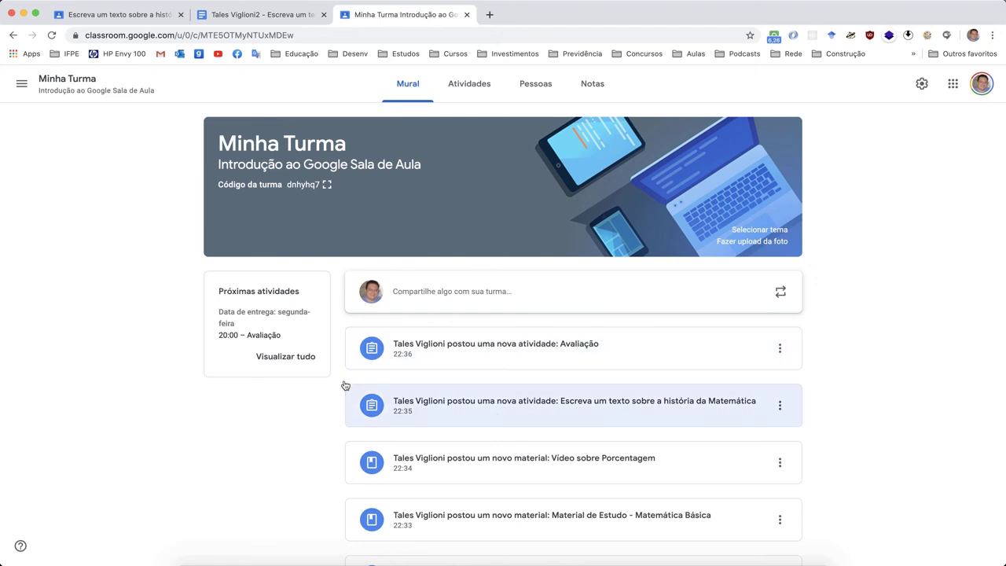
scroll(716, 117, down, 3)
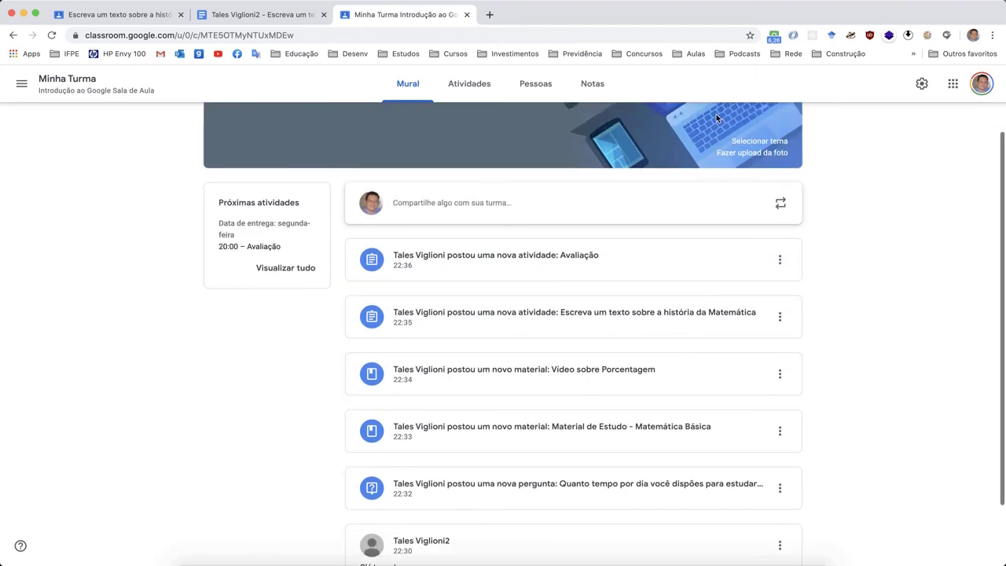
scroll(716, 114, up, 3)
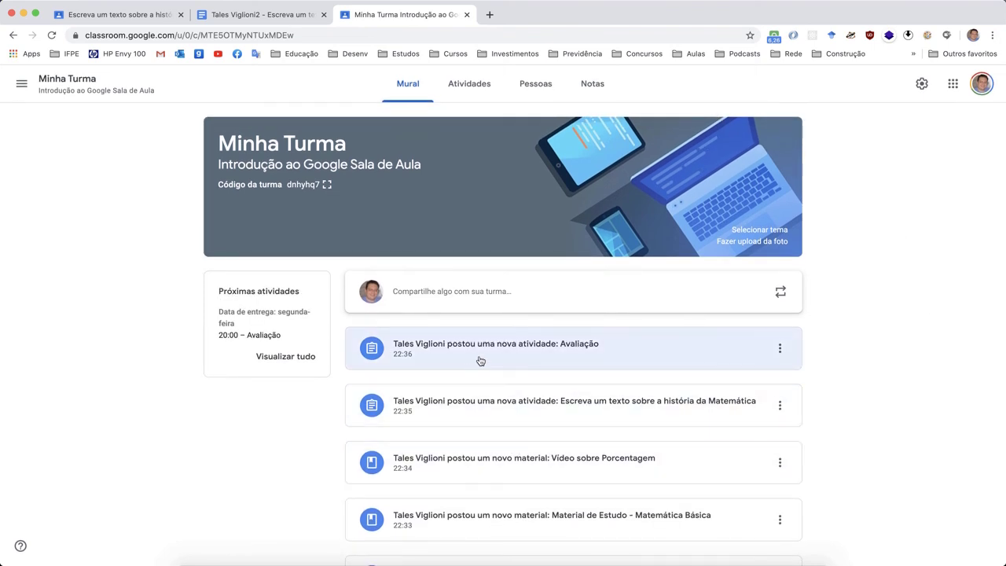
scroll(479, 360, down, 4)
scroll(481, 360, down, 2)
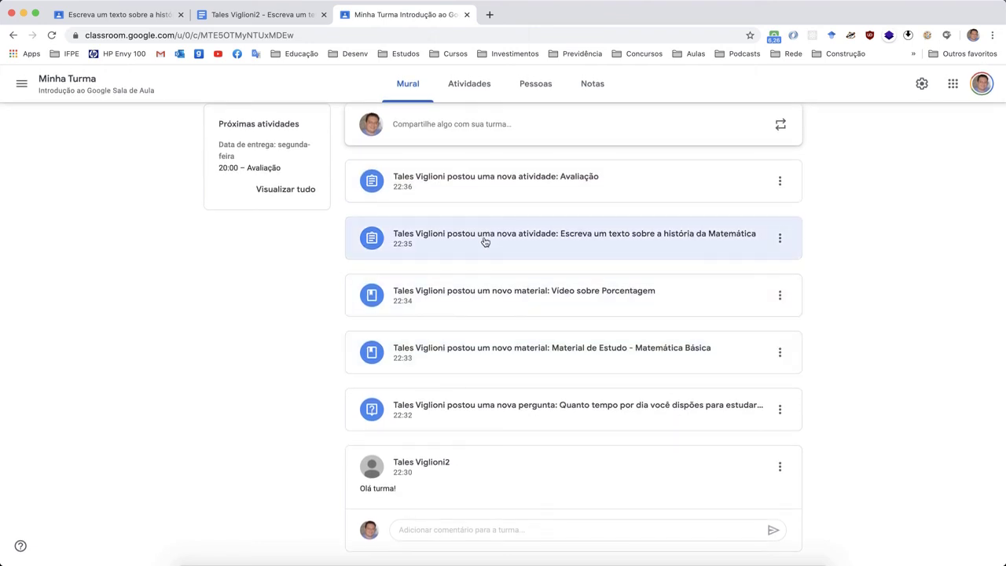
scroll(483, 239, up, 5)
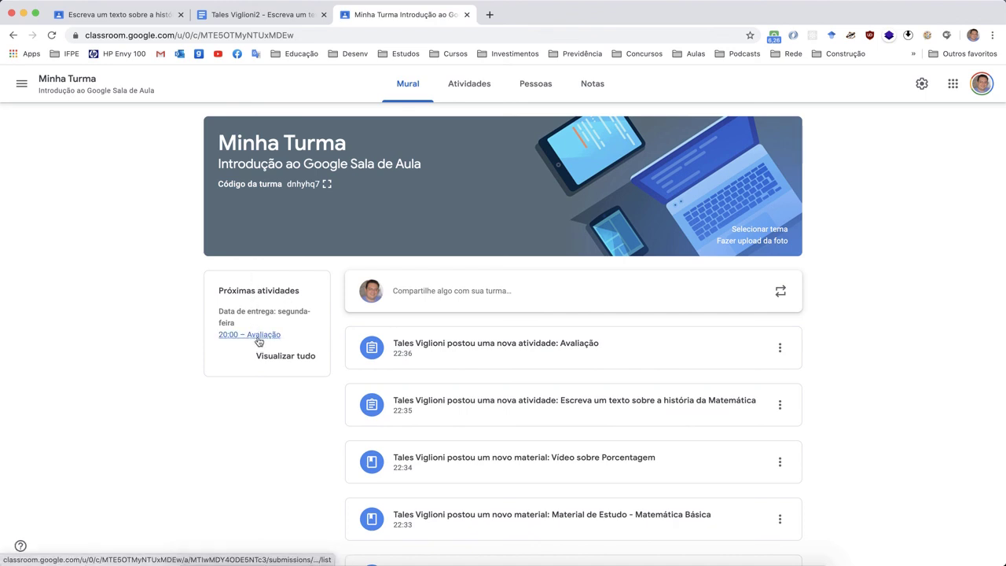
click(479, 95)
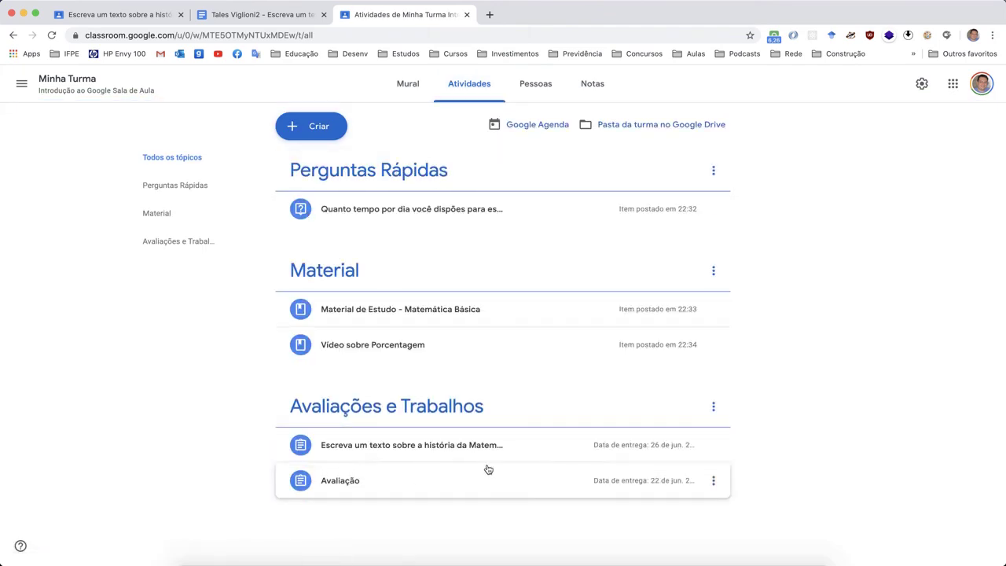
- Review the Notas gradebook, then scroll through the Minha Turma Mural stream again
click(594, 84)
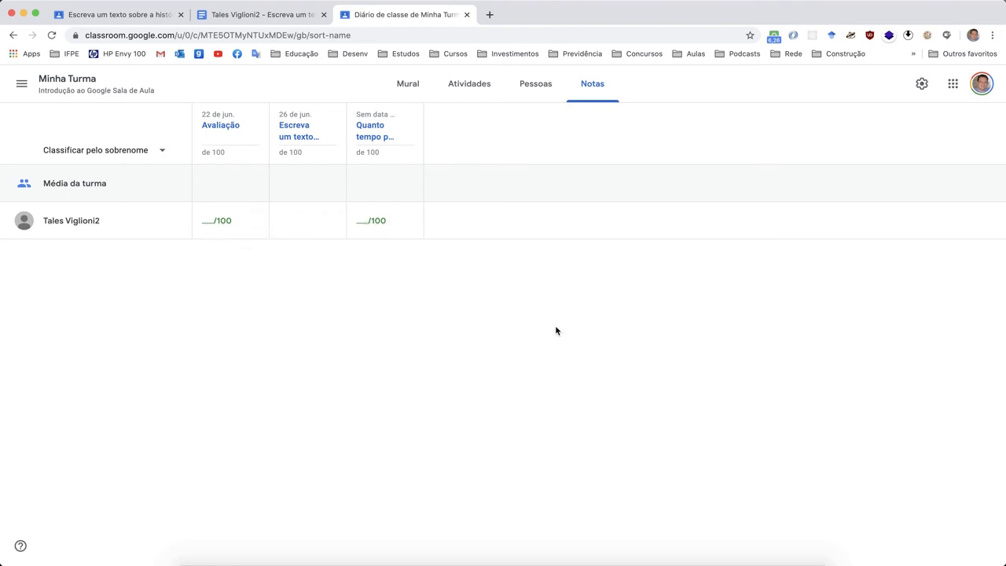
click(424, 92)
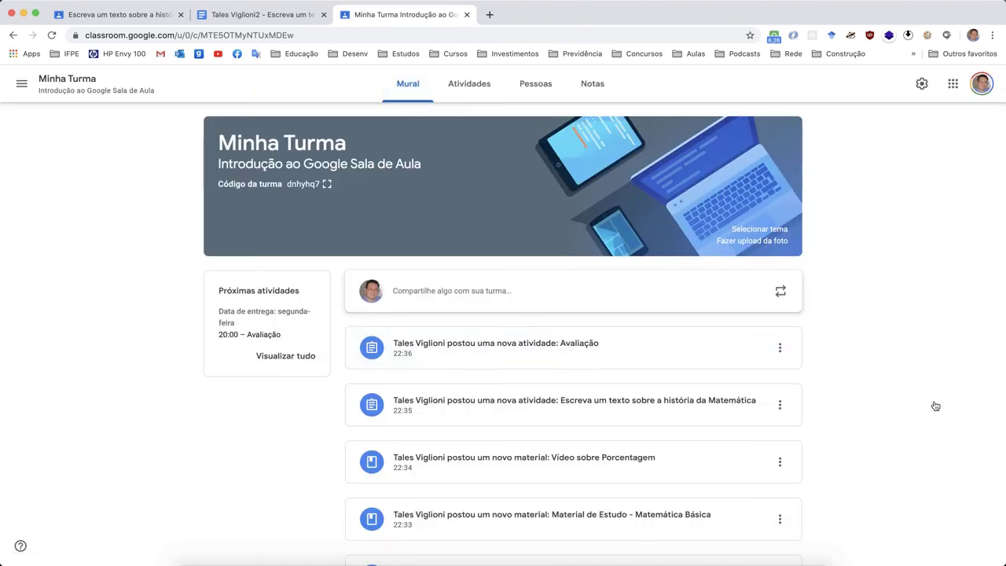
scroll(884, 326, down, 5)
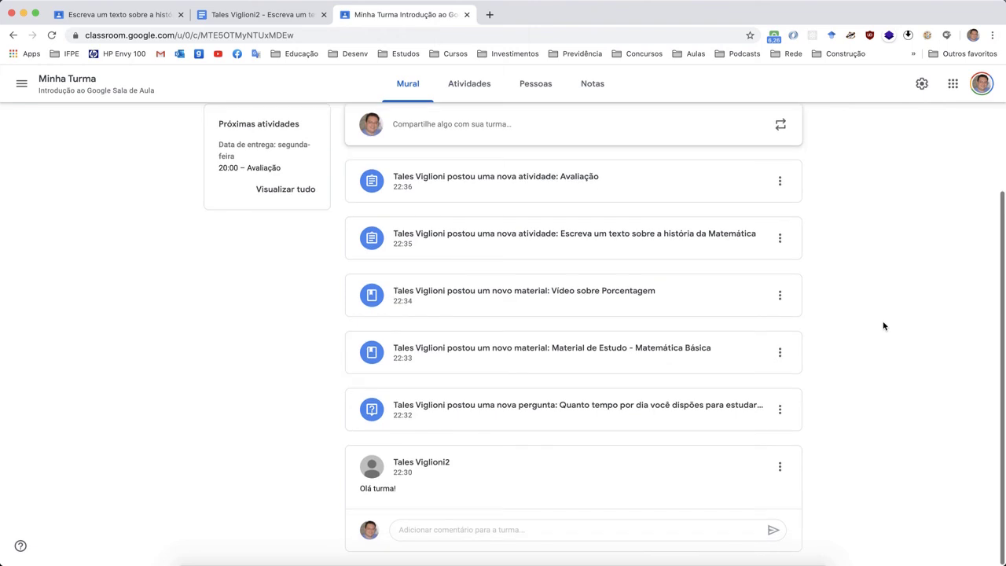
scroll(883, 326, up, 4)
scroll(883, 325, up, 2)
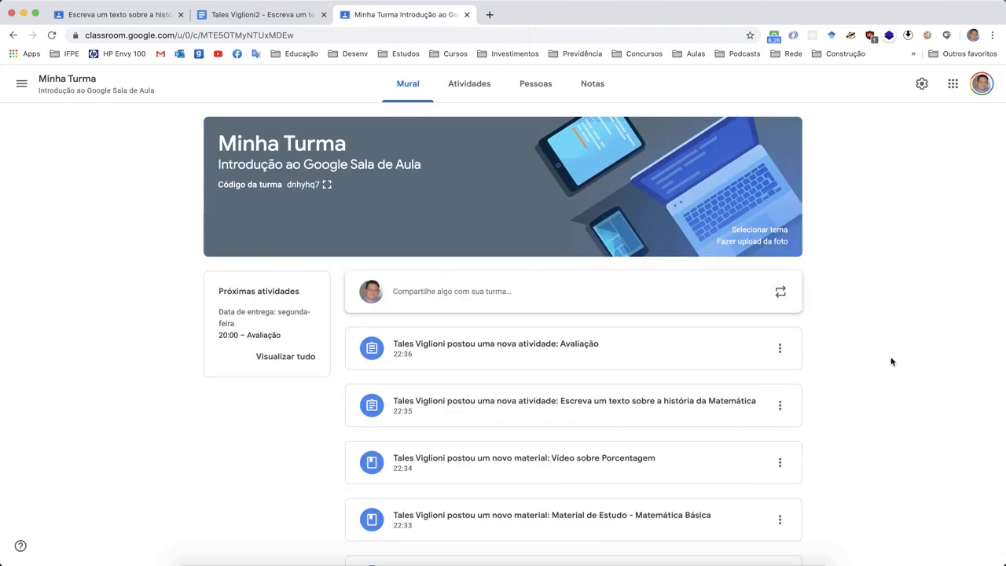